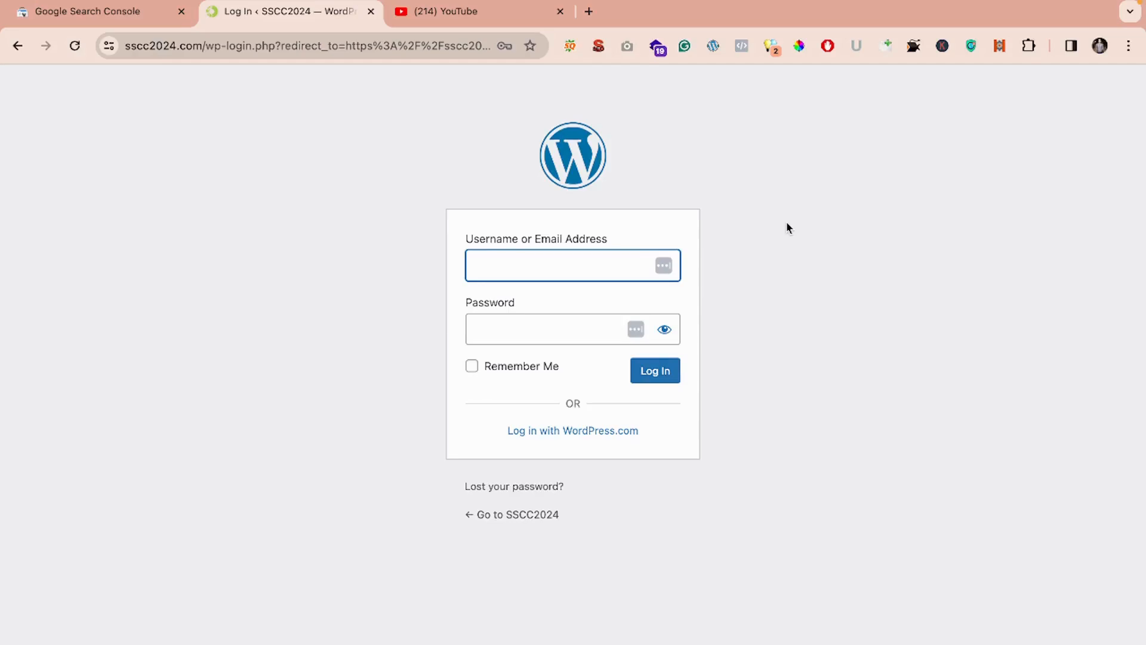
- Log in to the WordPress admin of sscc2024.com with the saved admin username and account password
click(614, 272)
click(614, 307)
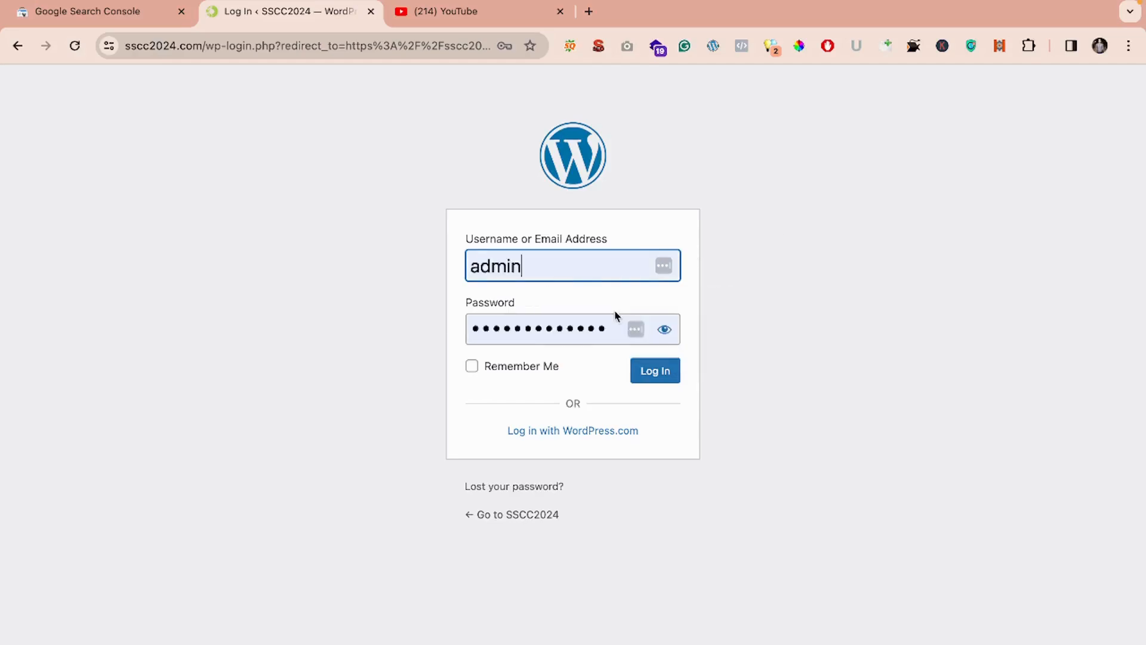
click(654, 379)
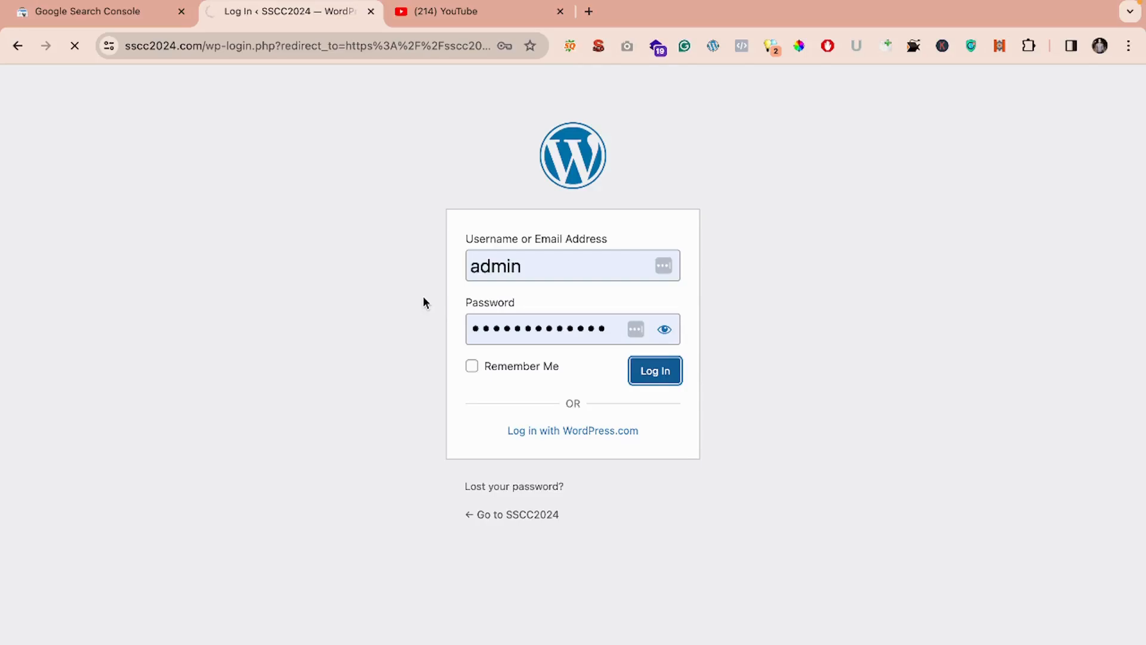
- Switch to Google Search Console, start it, and begin adding a new property of the URL prefix type
click(141, 18)
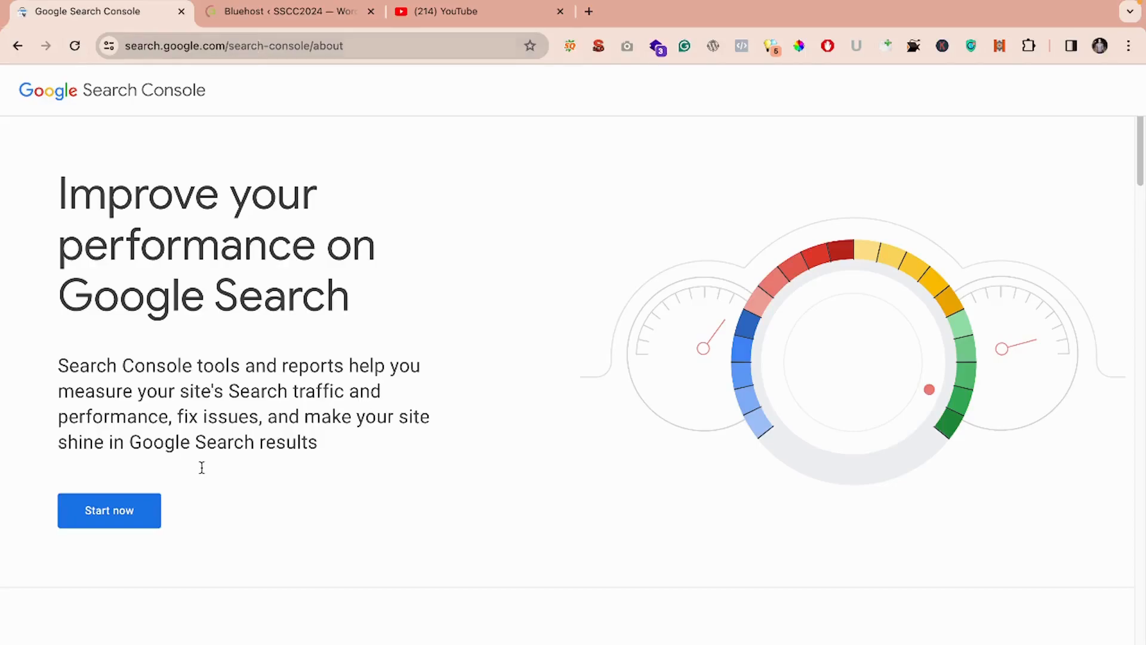
click(128, 523)
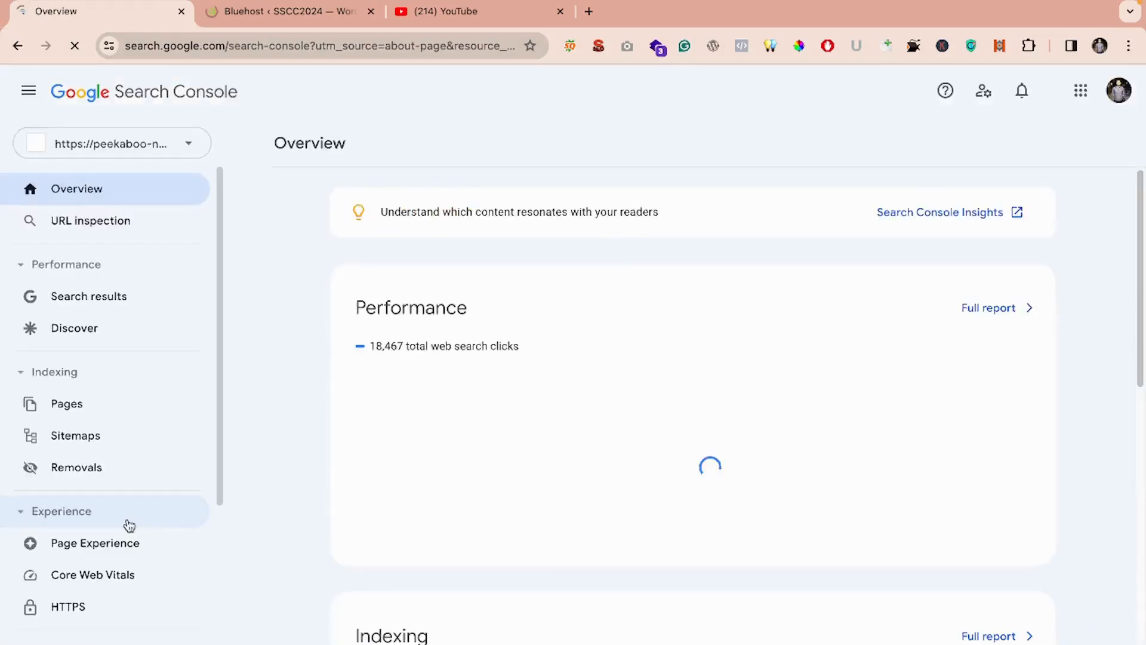
click(168, 151)
scroll(137, 418, down, 5)
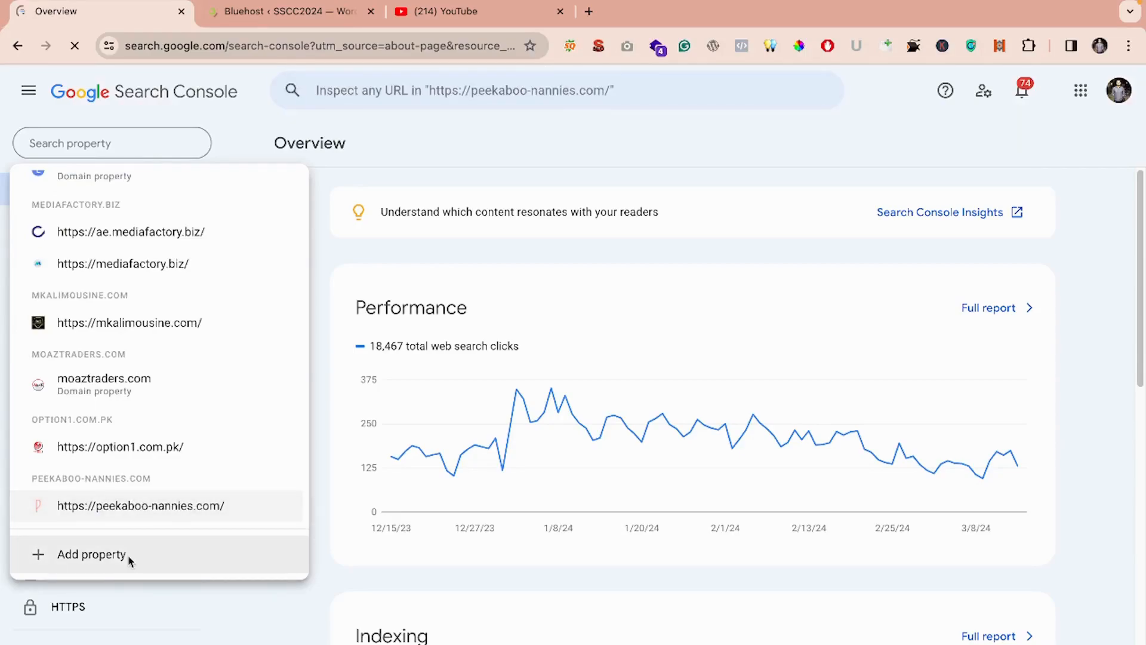
click(128, 558)
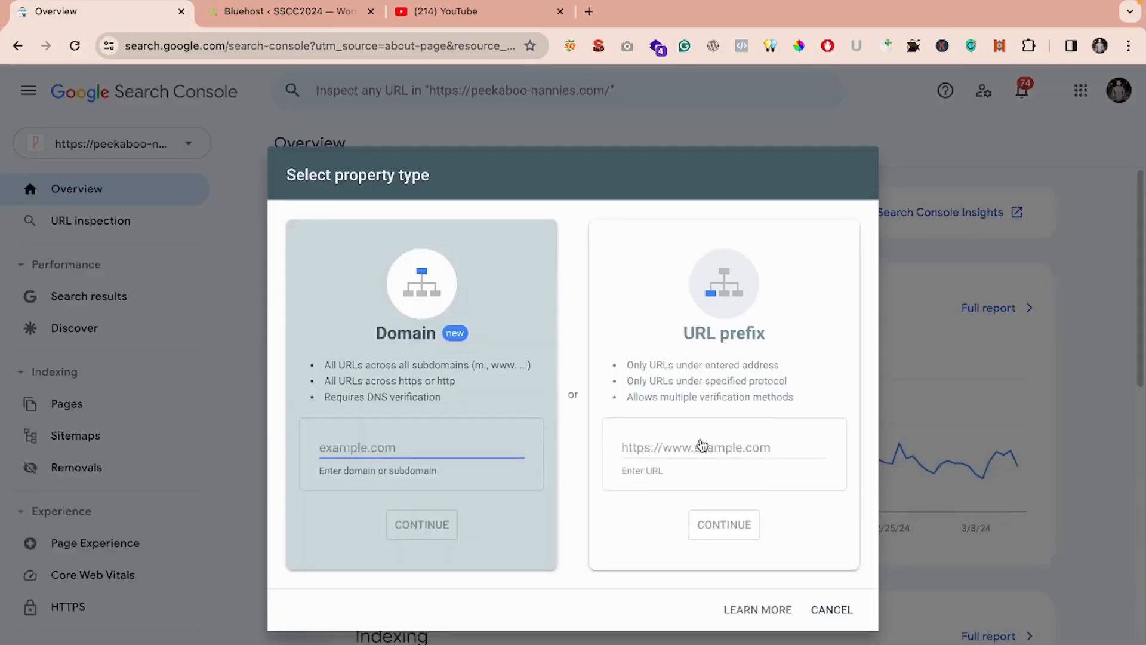
click(699, 444)
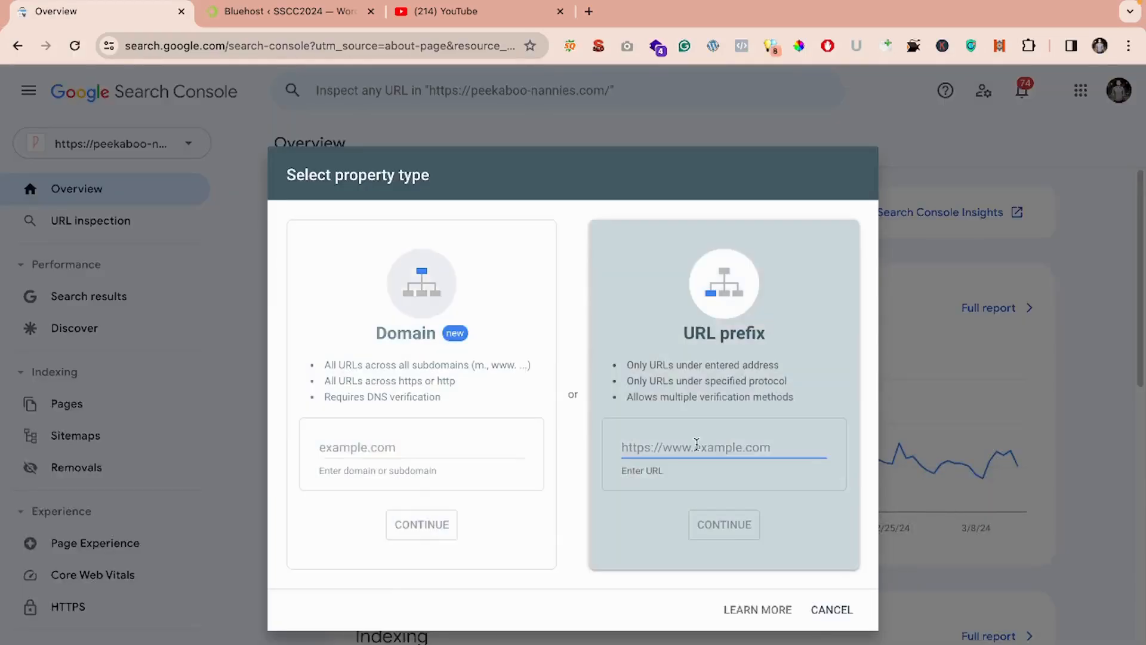
click(318, 8)
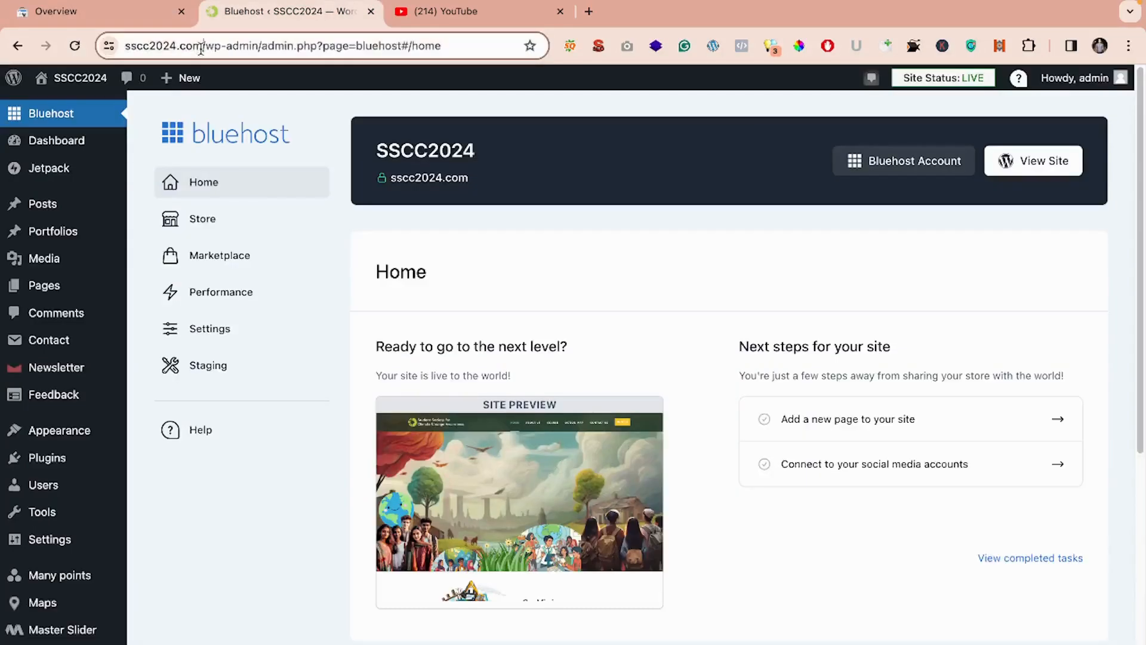
drag(201, 46, 130, 46)
key(ctrl+c)
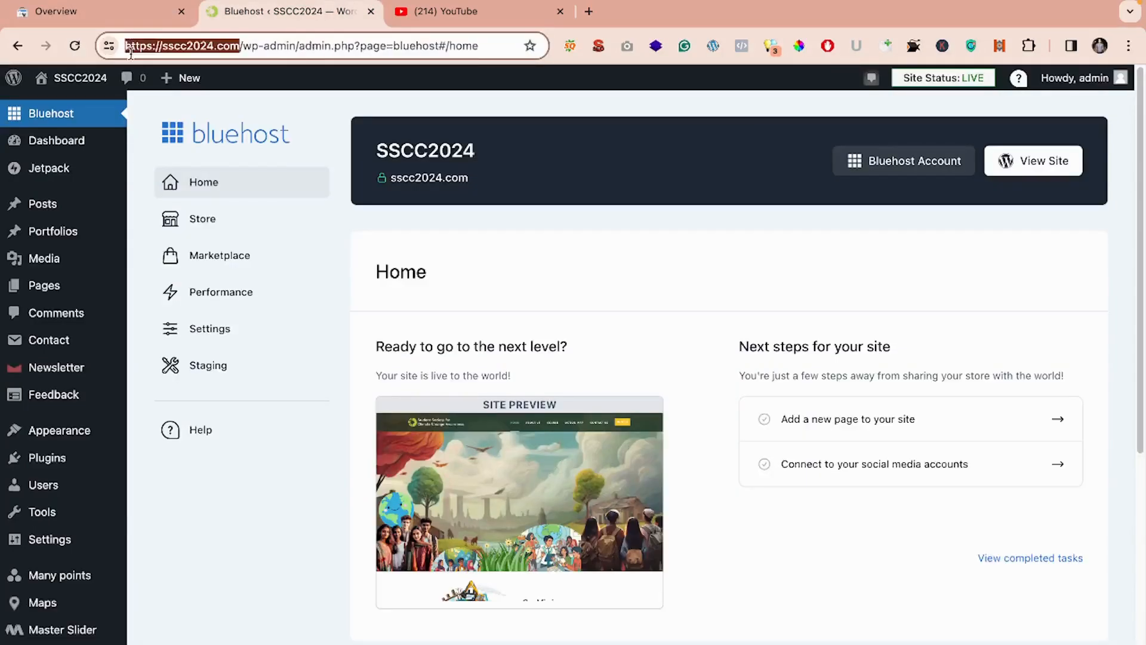
click(117, 17)
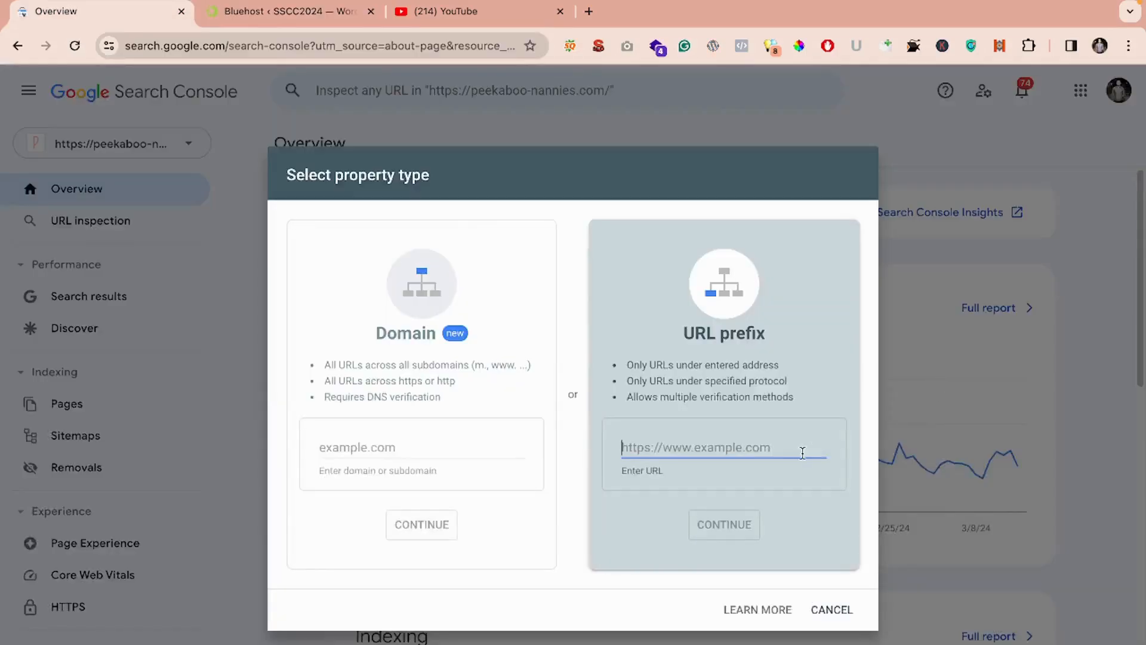
key(ctrl+v)
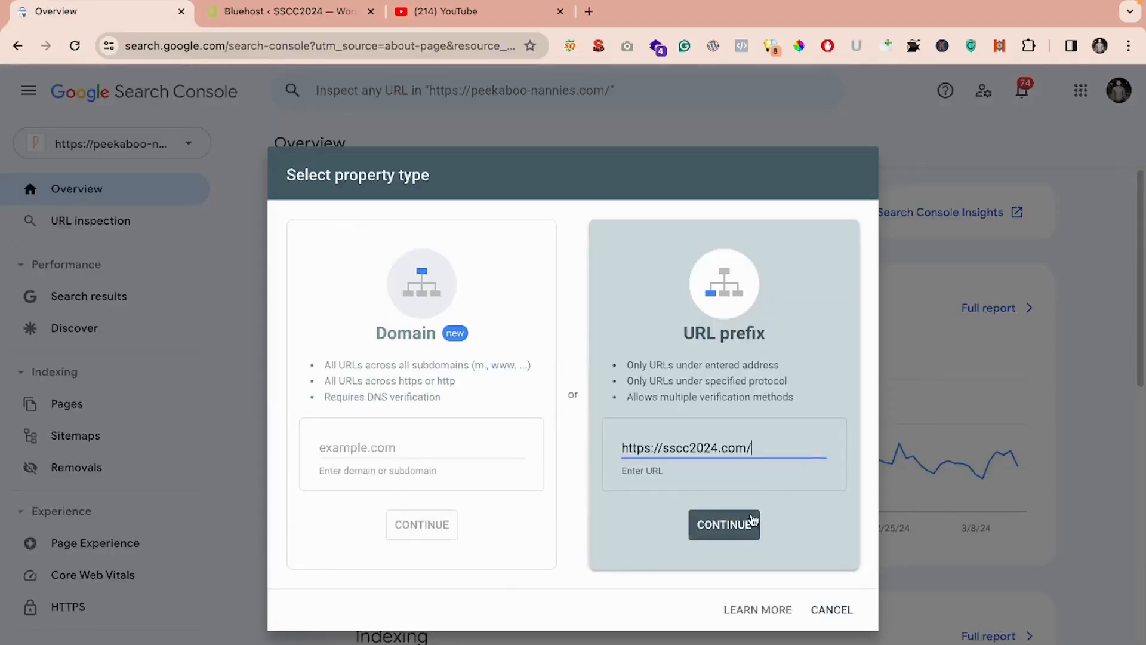
key(BackSpace)
click(738, 527)
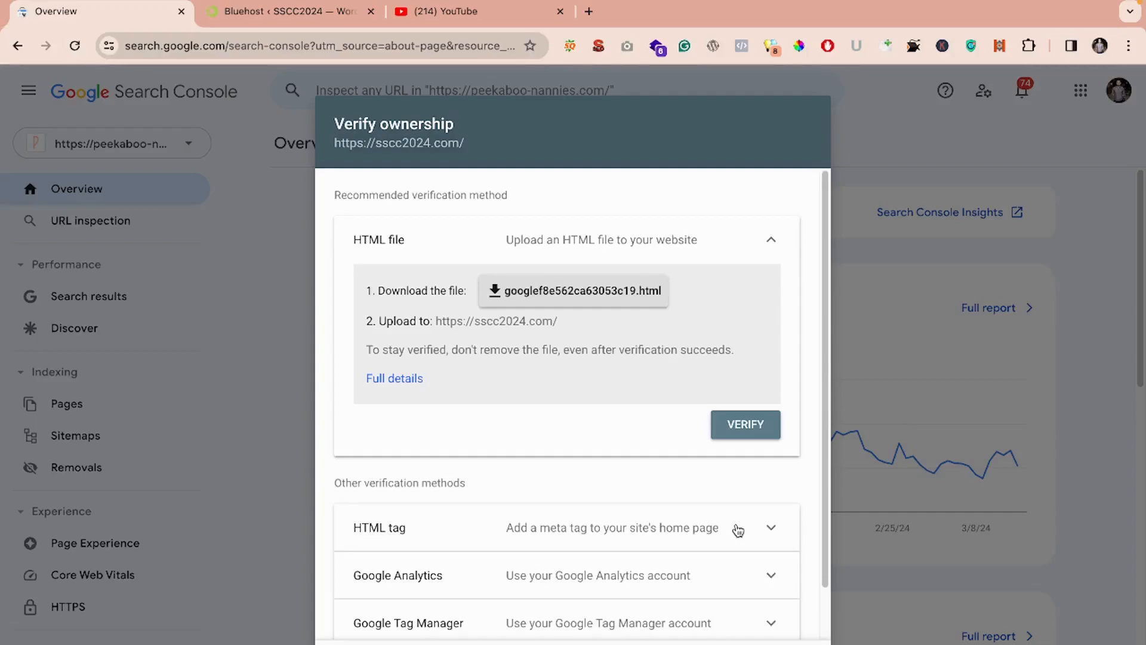
- Expand the HTML tag verification method and copy its meta tag
click(738, 530)
scroll(739, 530, down, 2)
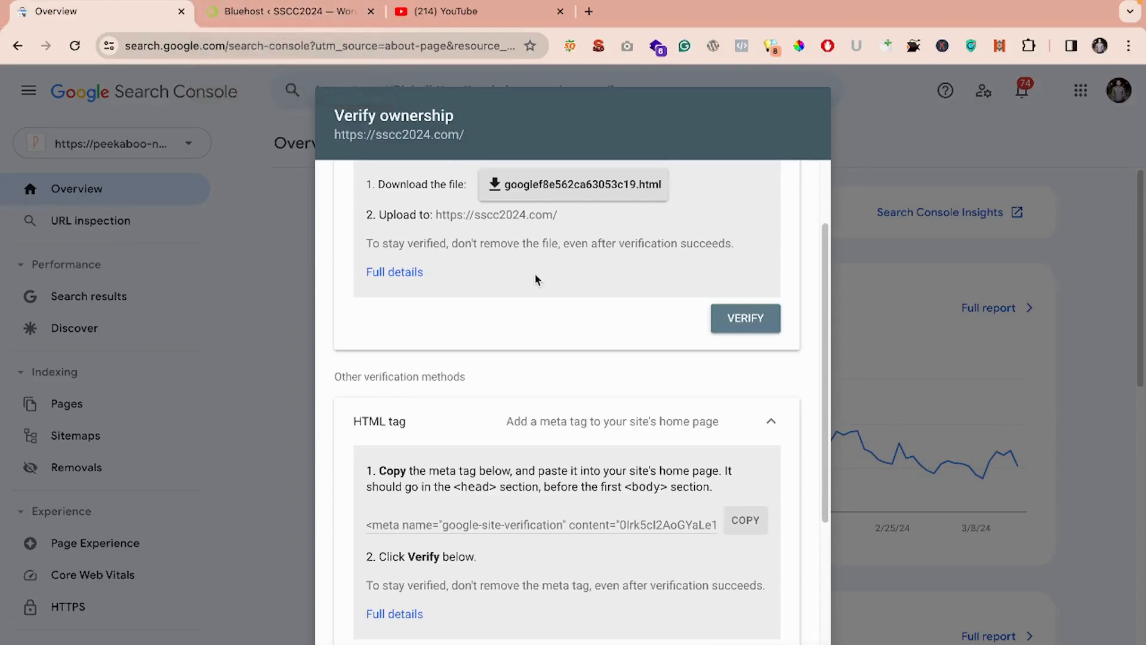
- Switch to the WordPress admin and open the GreenNature theme's Theme Header (header.php) in the Theme File Editor
click(333, 12)
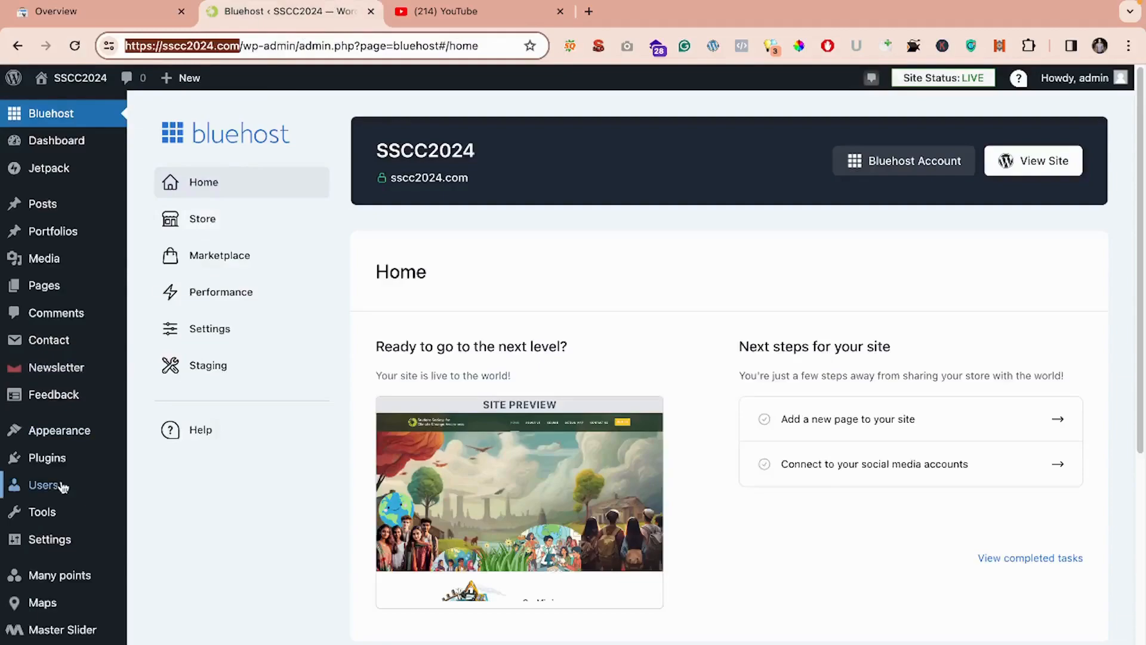
mouse_move(60, 430)
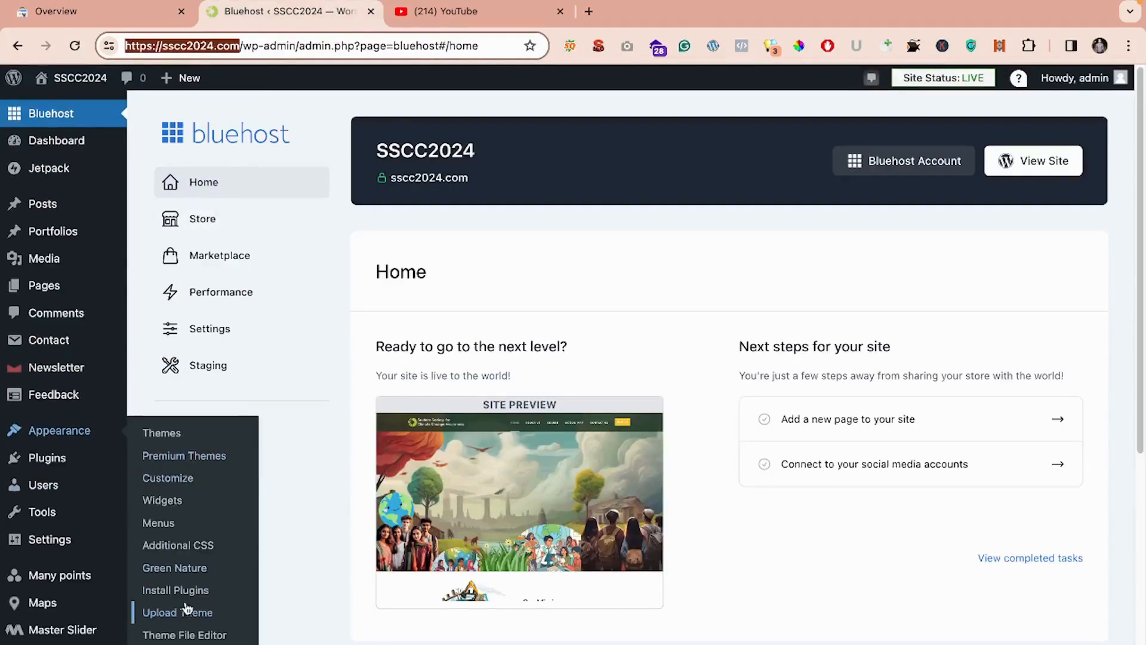
click(186, 636)
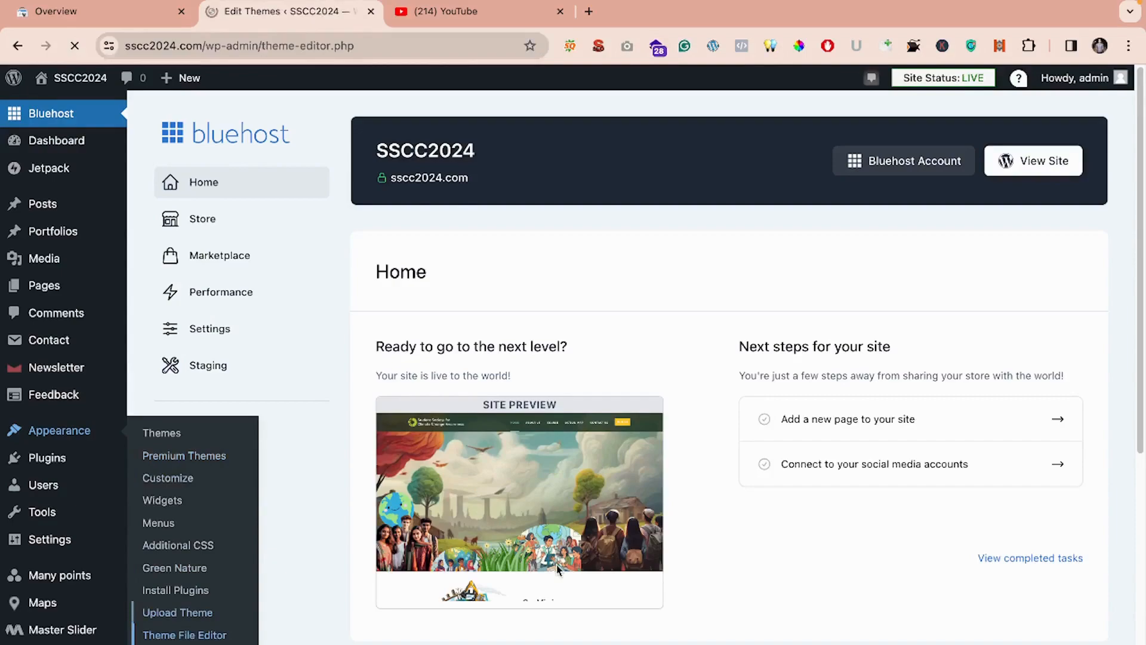
scroll(720, 437, down, 2)
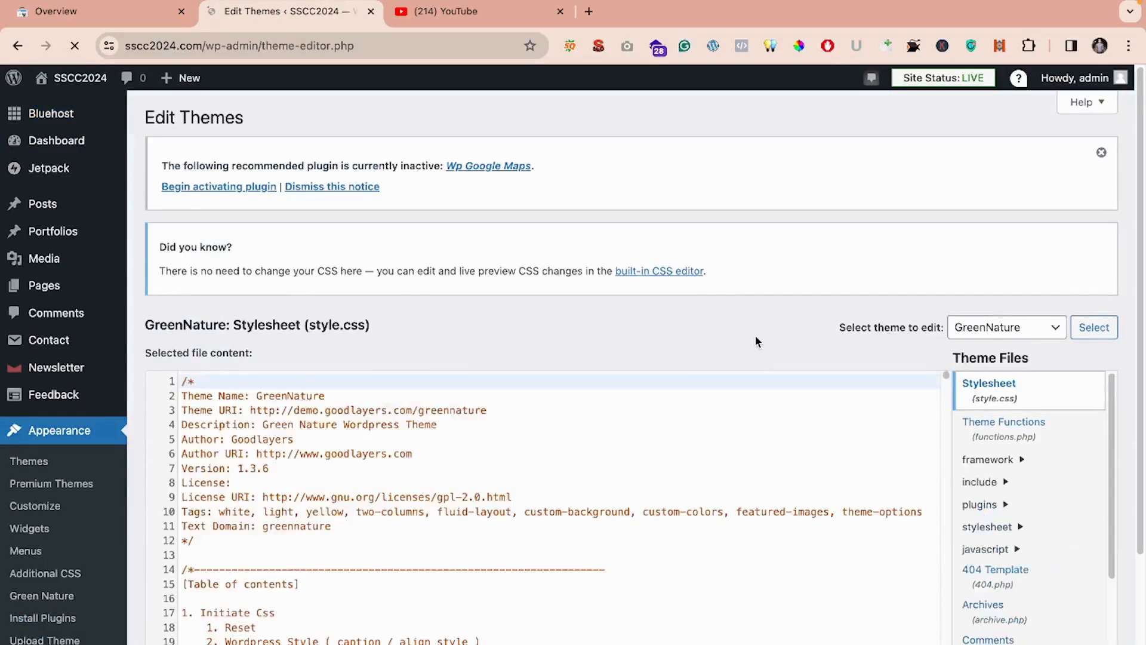
scroll(755, 335, down, 4)
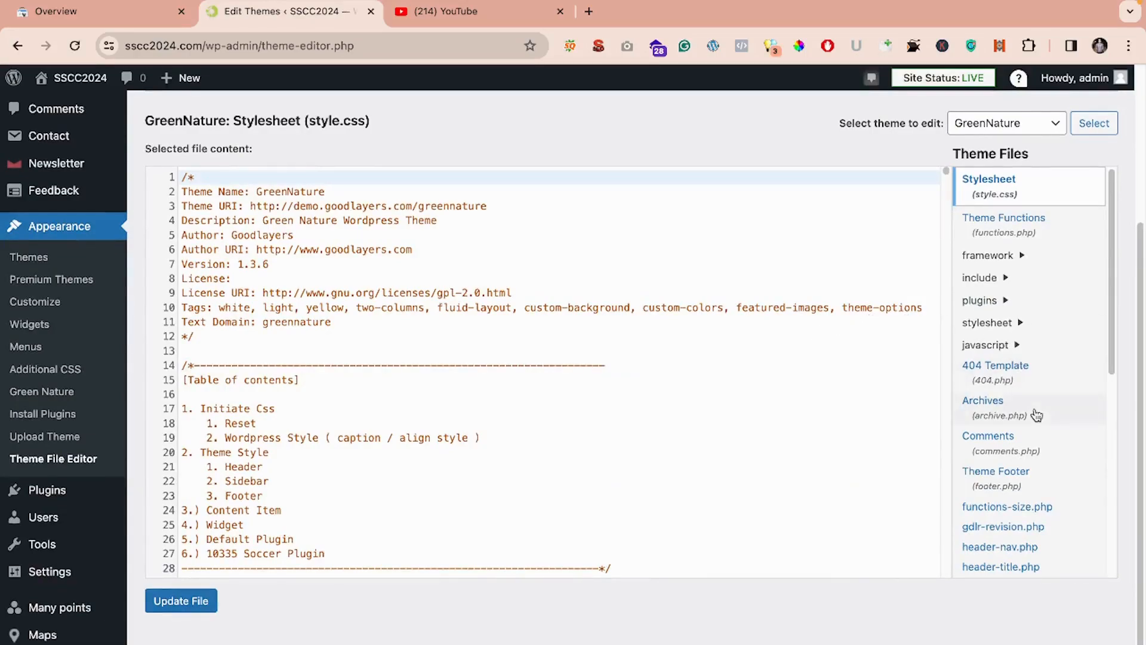
scroll(1037, 415, down, 2)
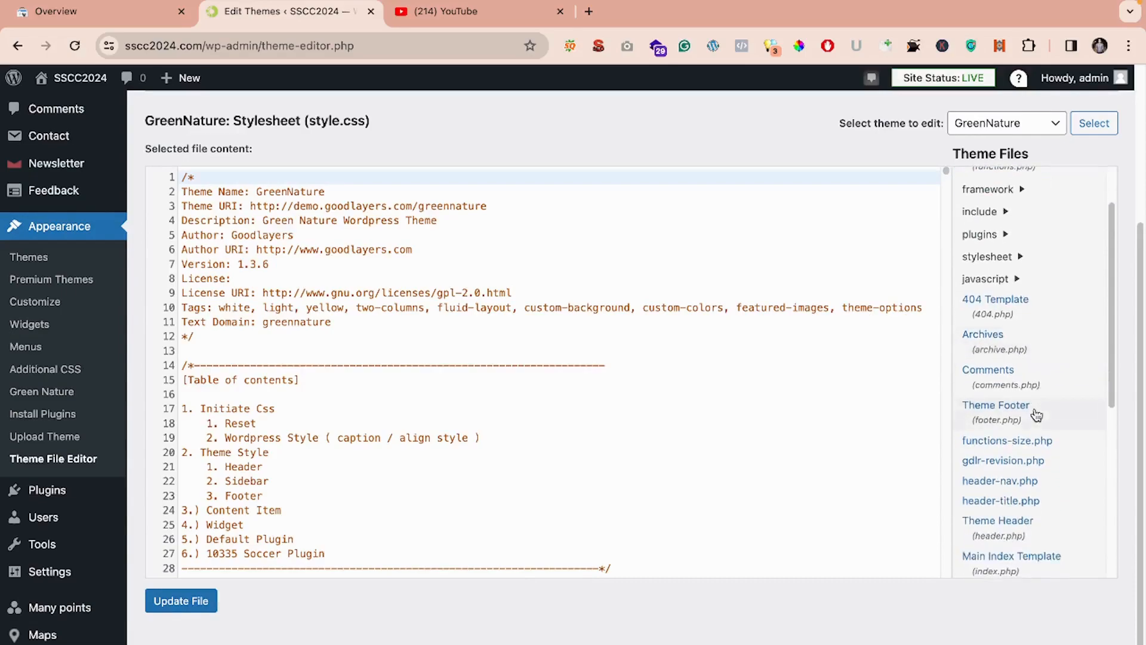
scroll(1037, 414, down, 3)
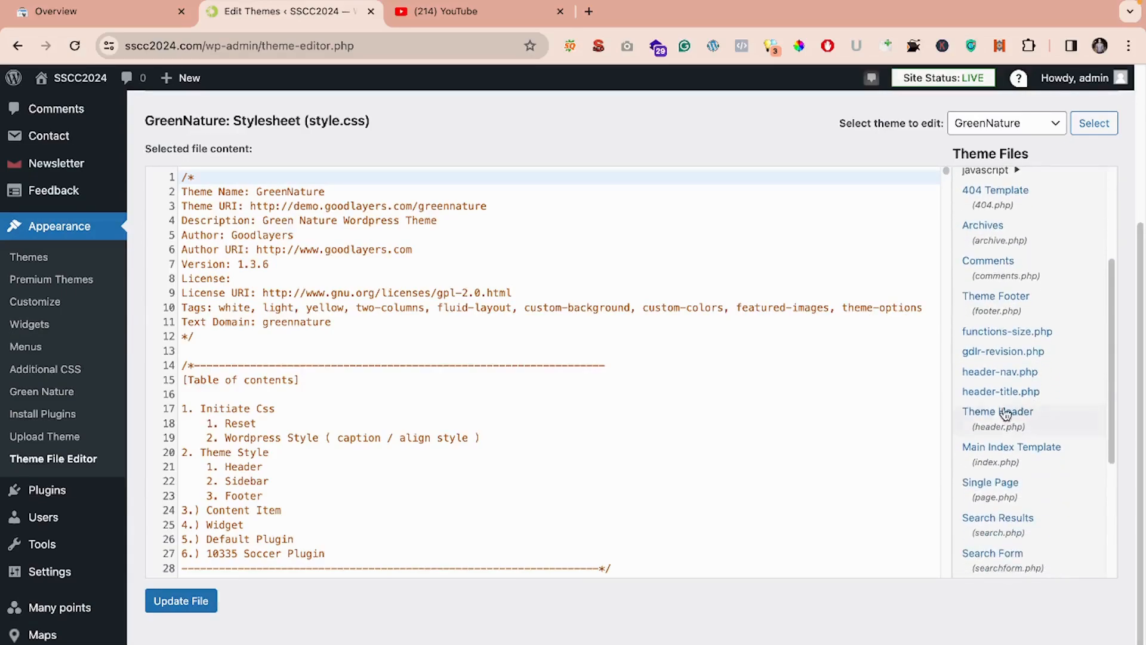
click(1005, 416)
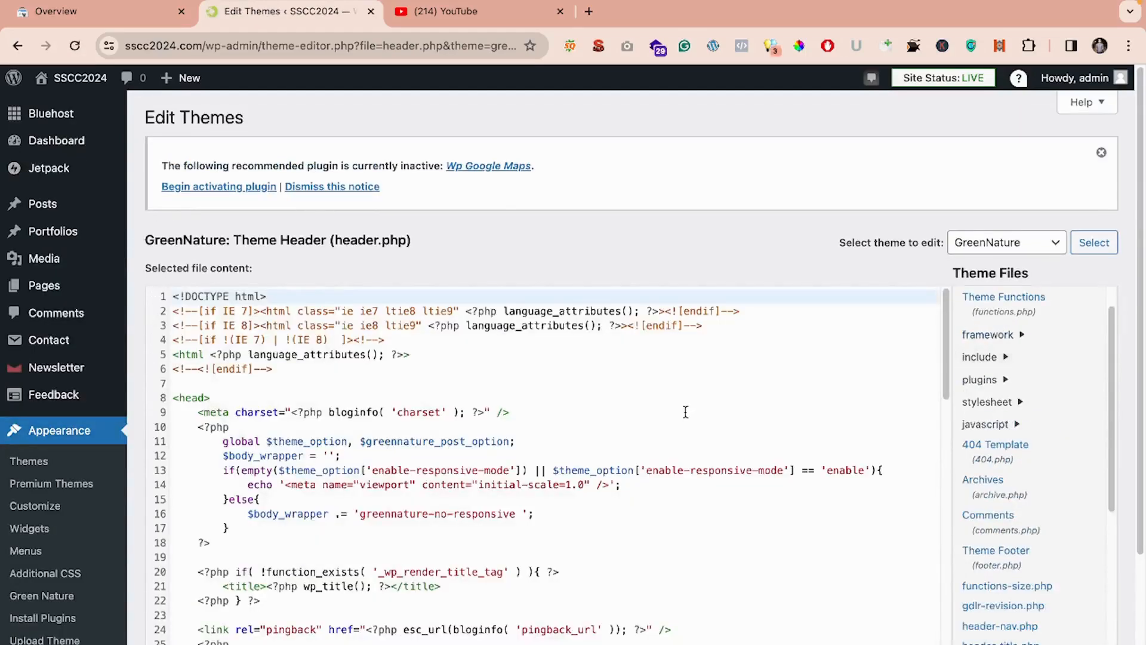
- Paste the copied google-site-verification meta tag on a new line after the wp_head() PHP block, just before the closing head tag
scroll(685, 412, down, 8)
scroll(685, 411, up, 6)
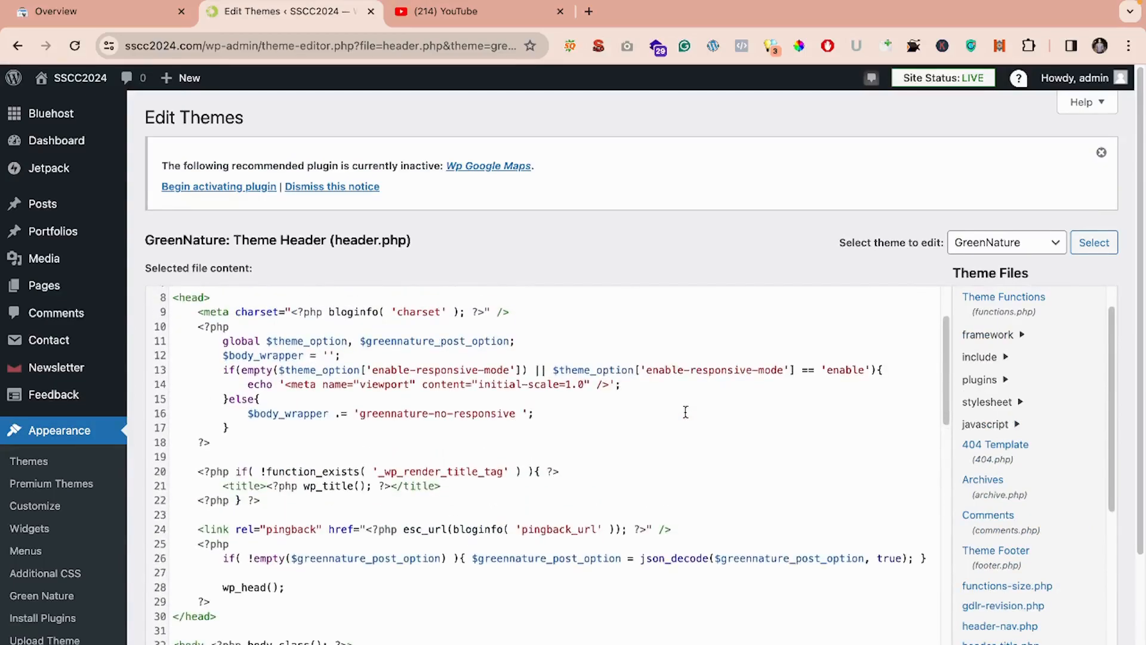
scroll(685, 412, down, 3)
scroll(685, 412, up, 3)
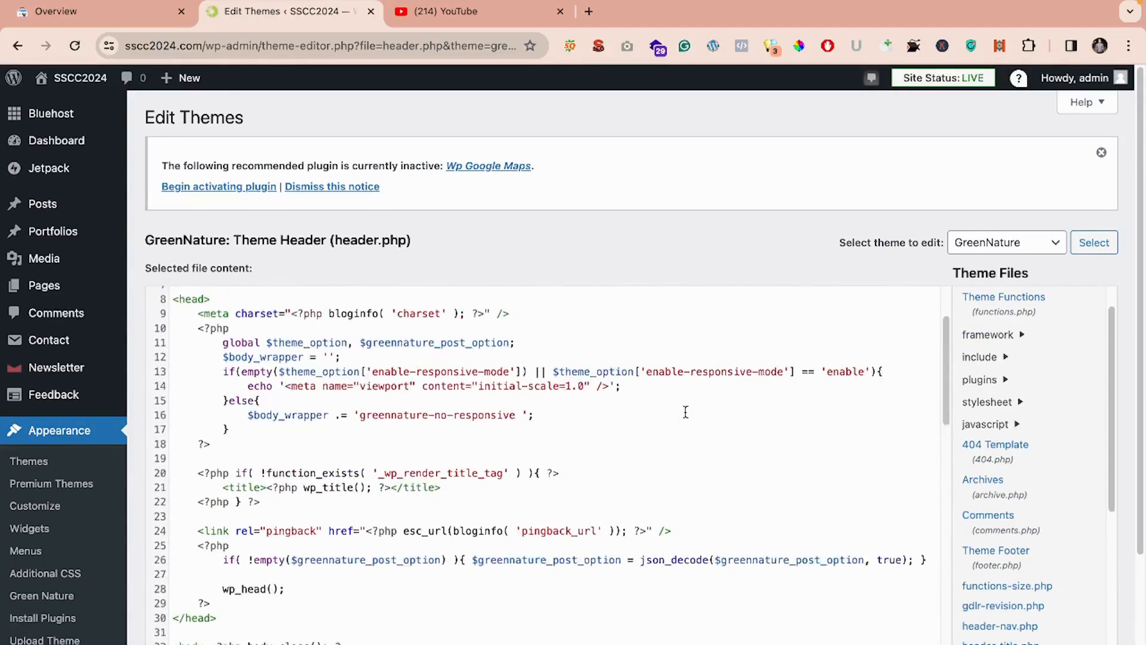
click(327, 598)
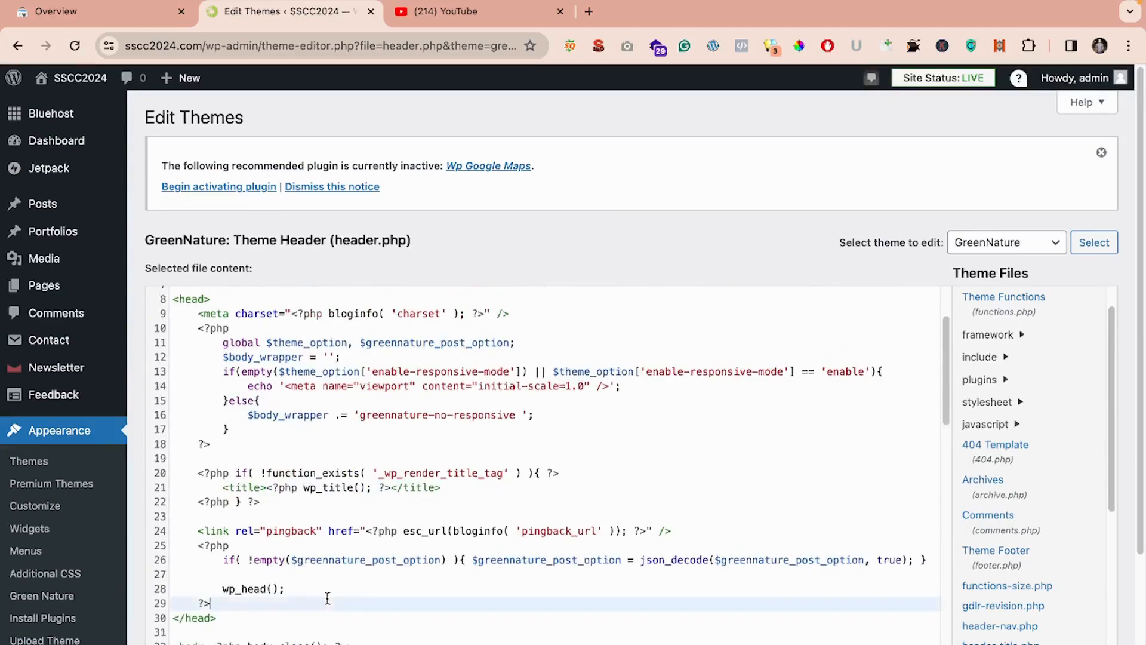
key(Return)
key(Return)
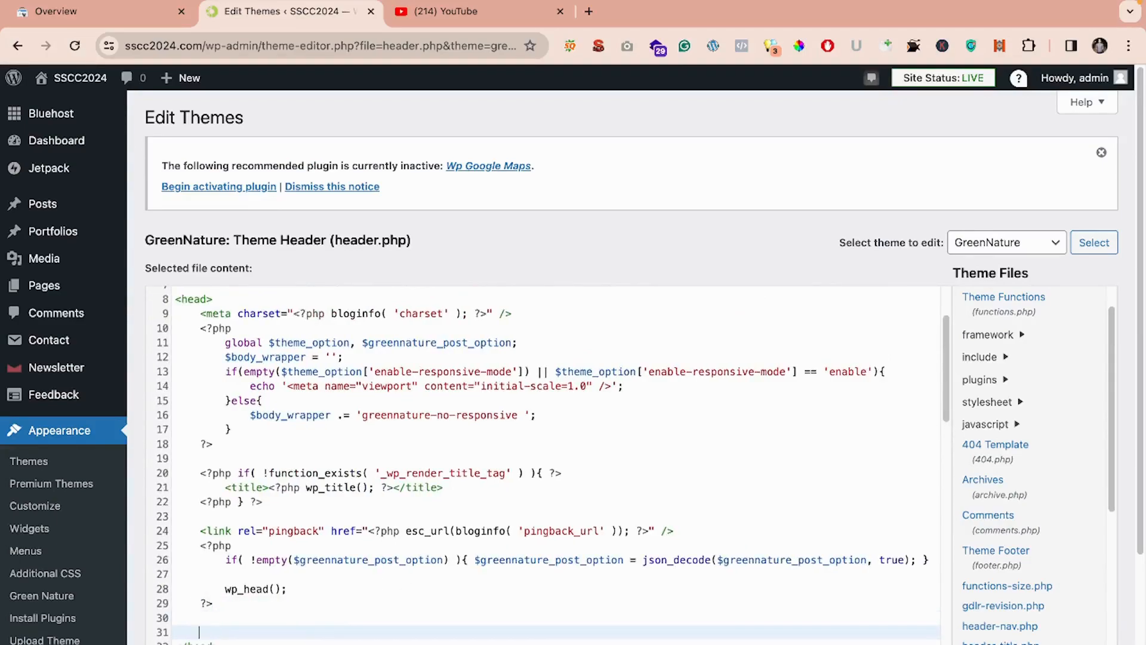
key(ctrl+v)
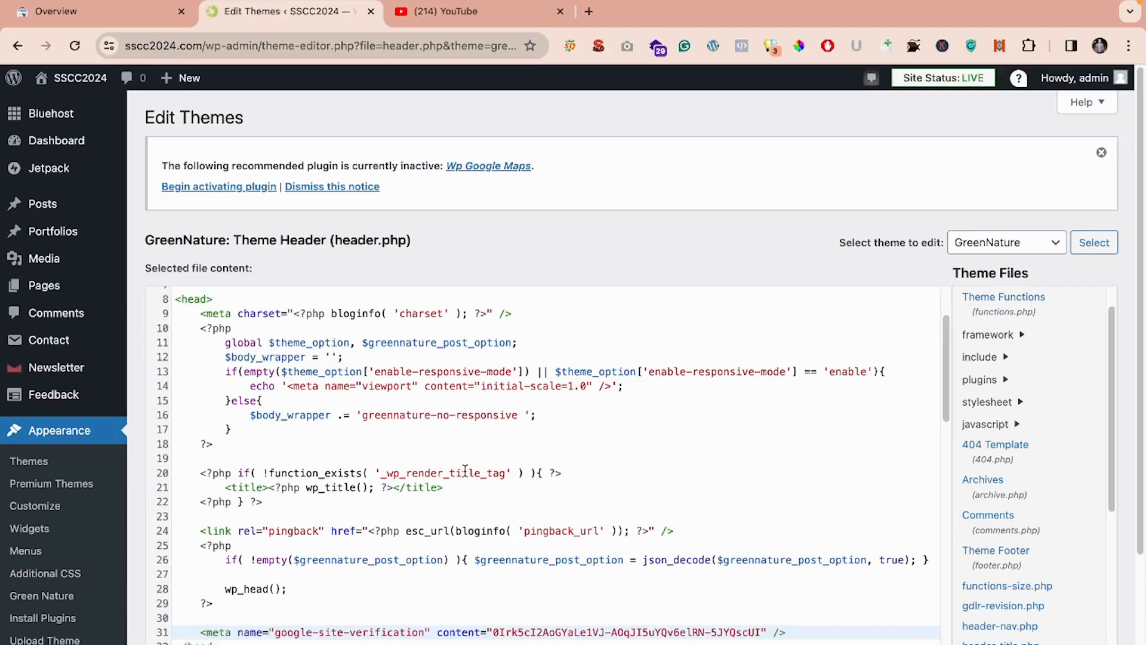
- Update header.php to save the added verification meta tag
scroll(466, 471, down, 3)
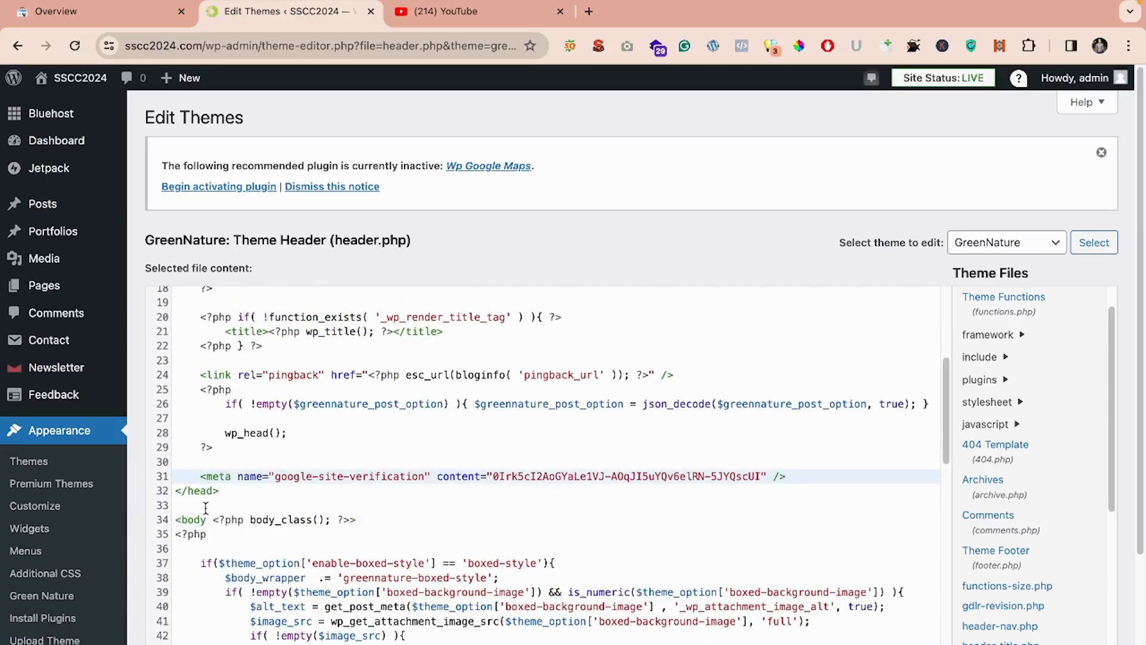
scroll(471, 206, down, 3)
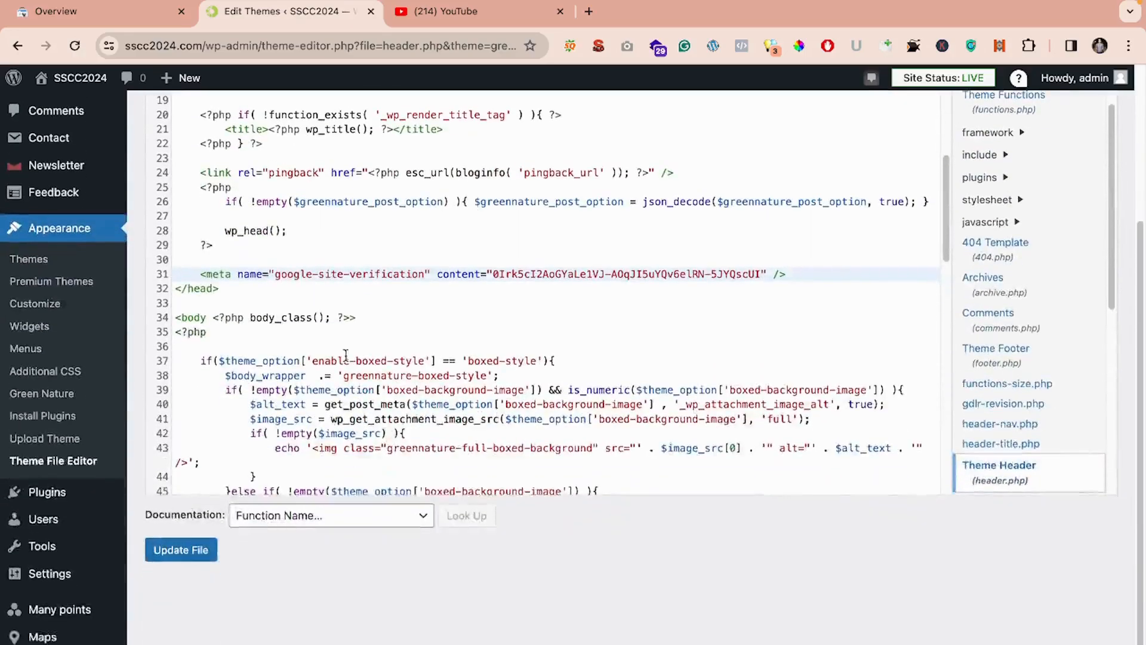
click(196, 554)
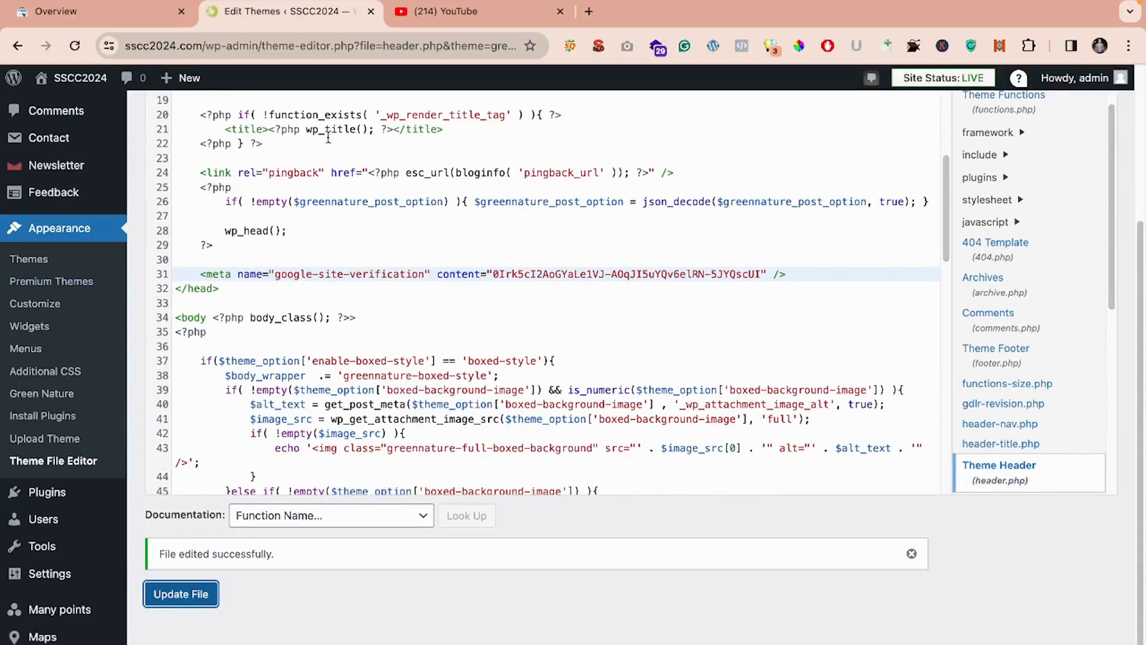
drag(200, 41, 94, 55)
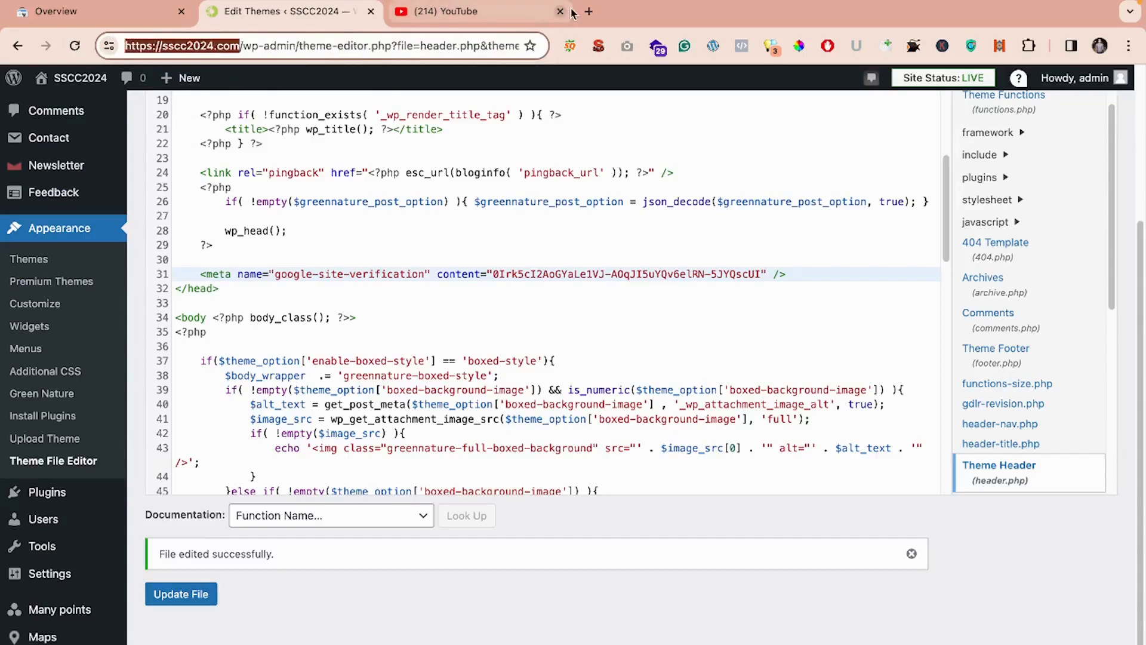
click(590, 12)
key(ctrl+v)
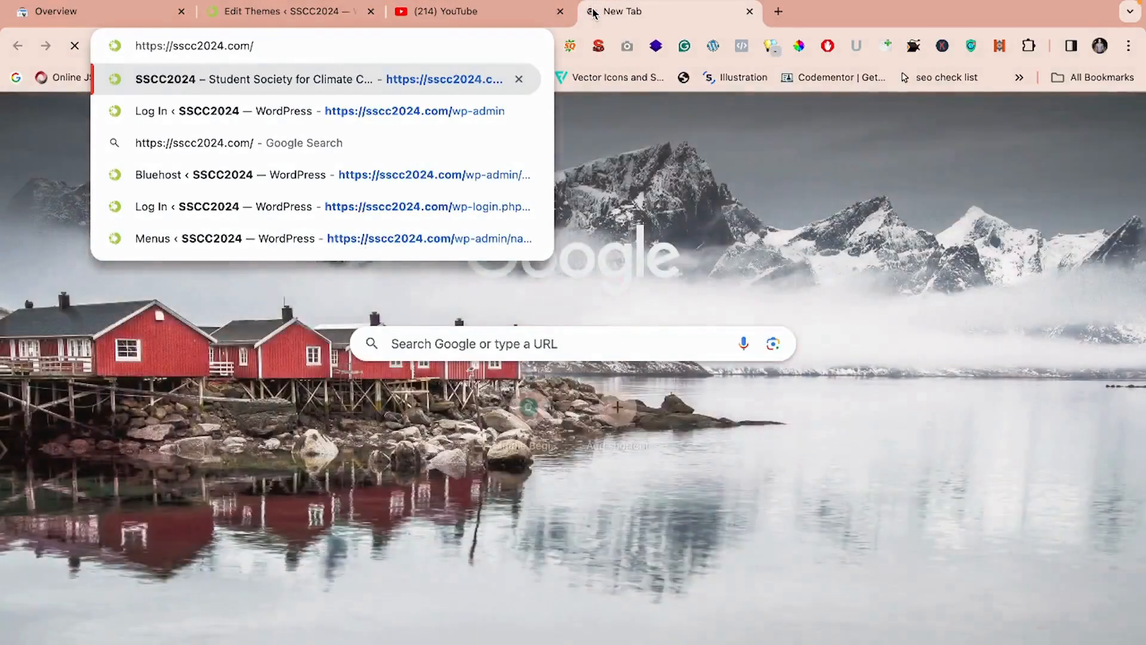
key(Return)
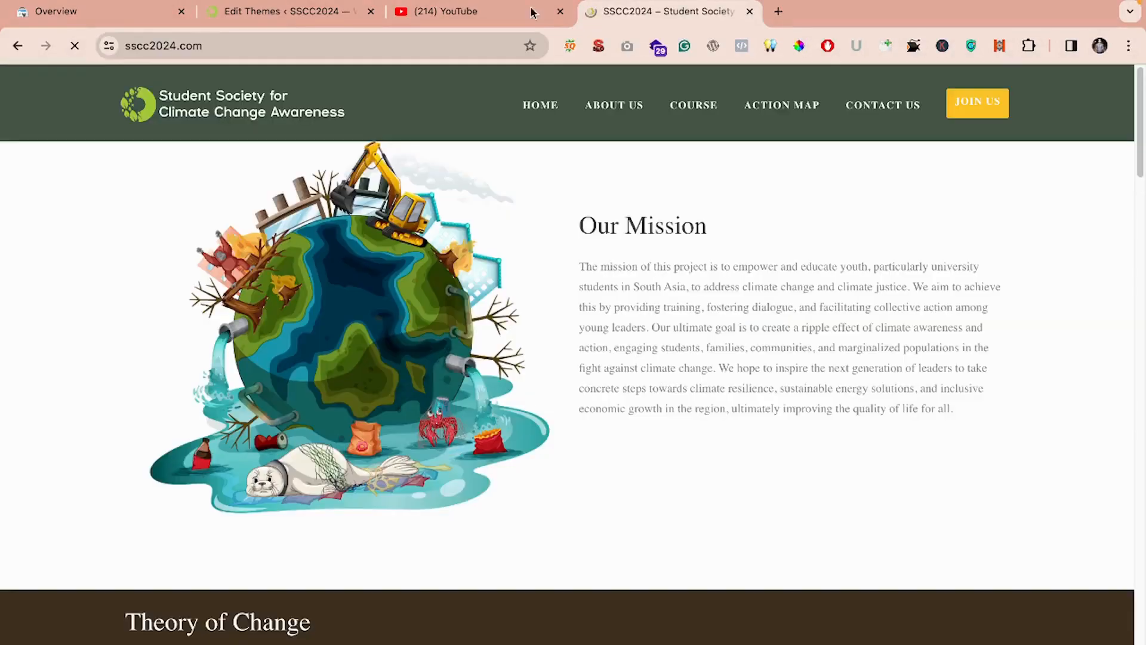
right_click(93, 230)
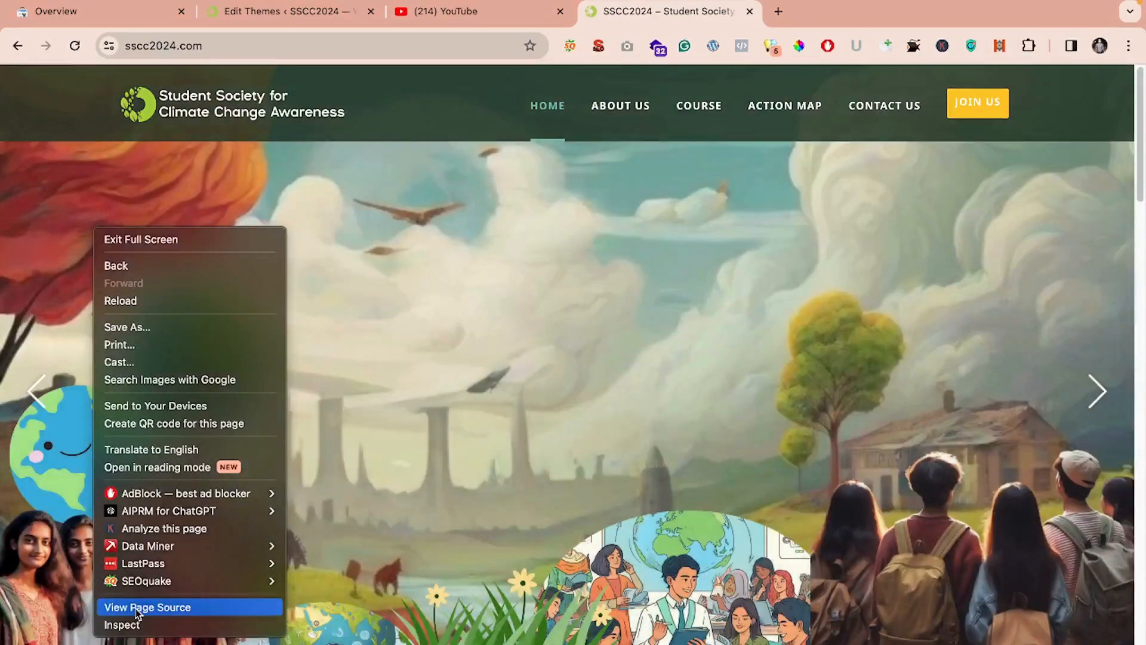
click(136, 609)
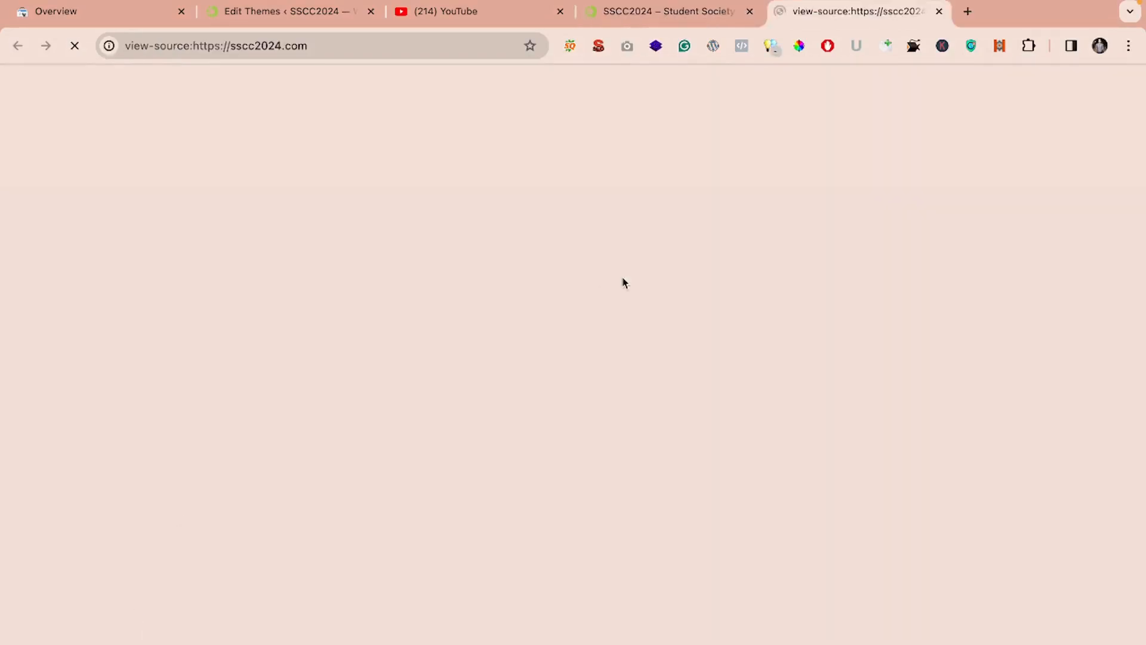
key(super+f)
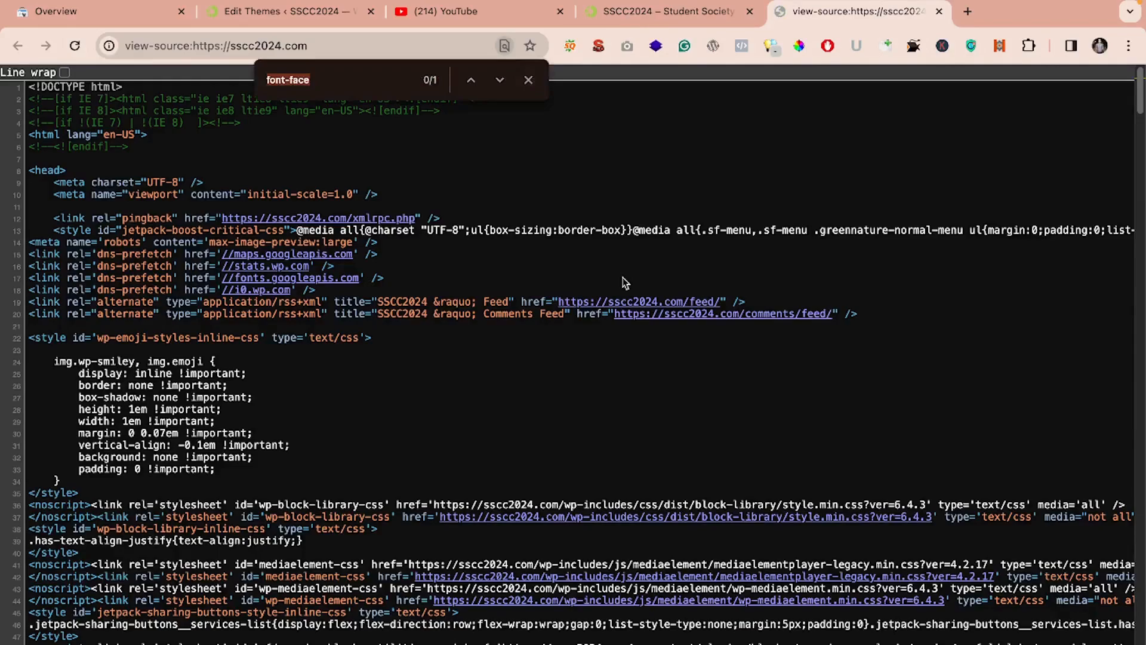
key(super+v)
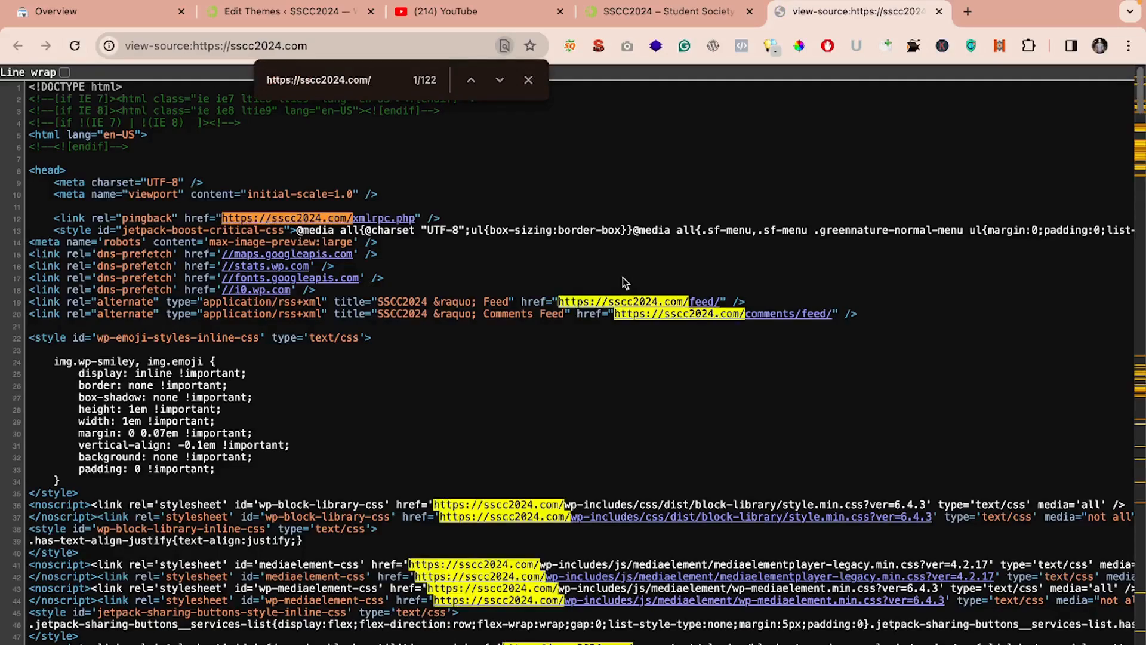
- Copy the verification code from the HTML tag's content attribute in Search Console and search the site's page source for it
click(102, 10)
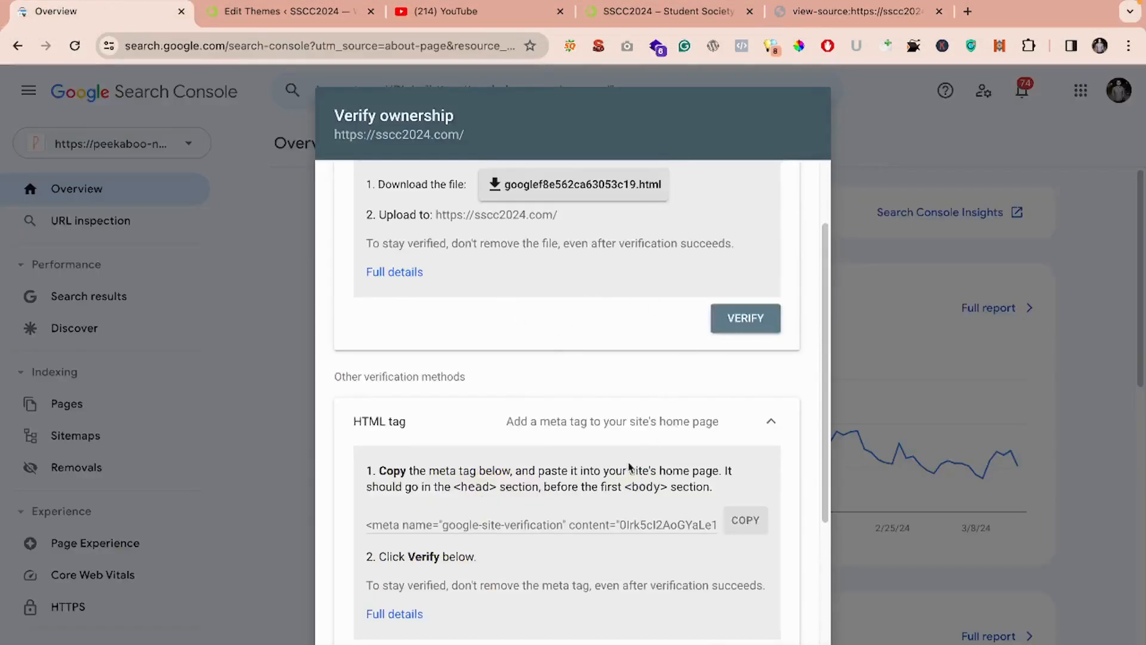
double_click(600, 524)
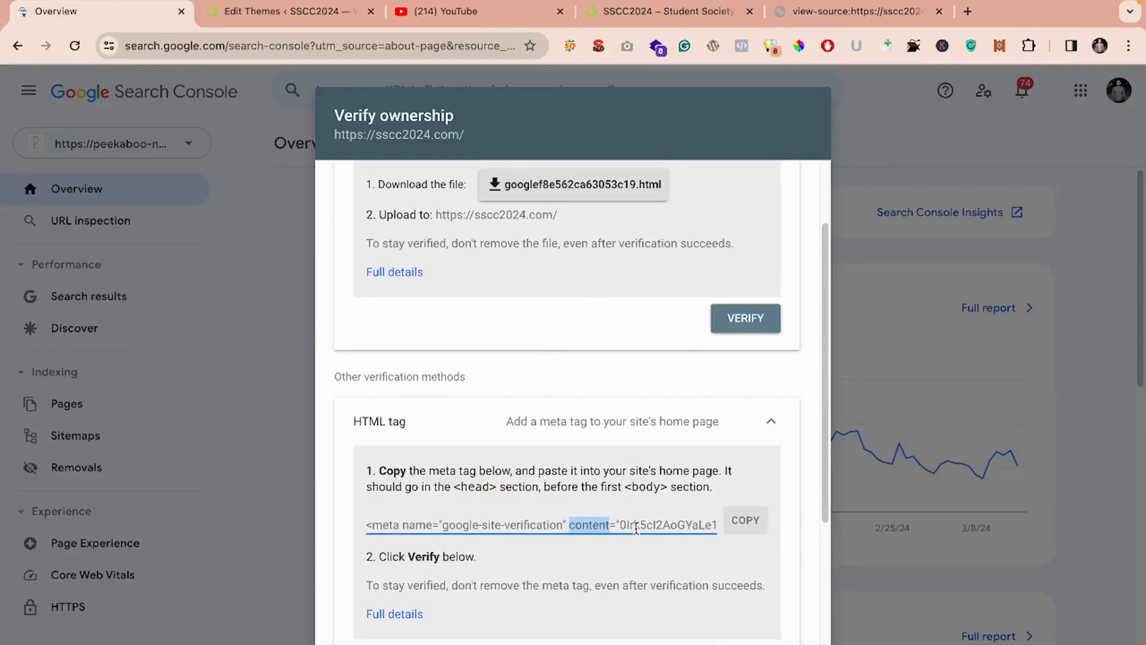
double_click(636, 525)
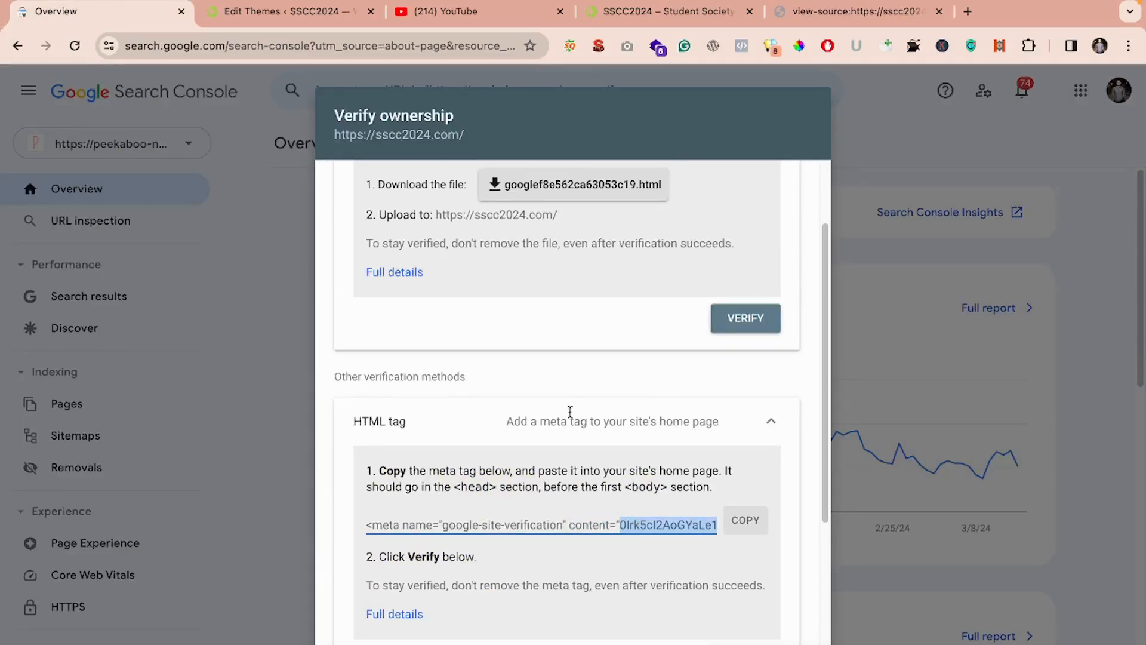
click(776, 12)
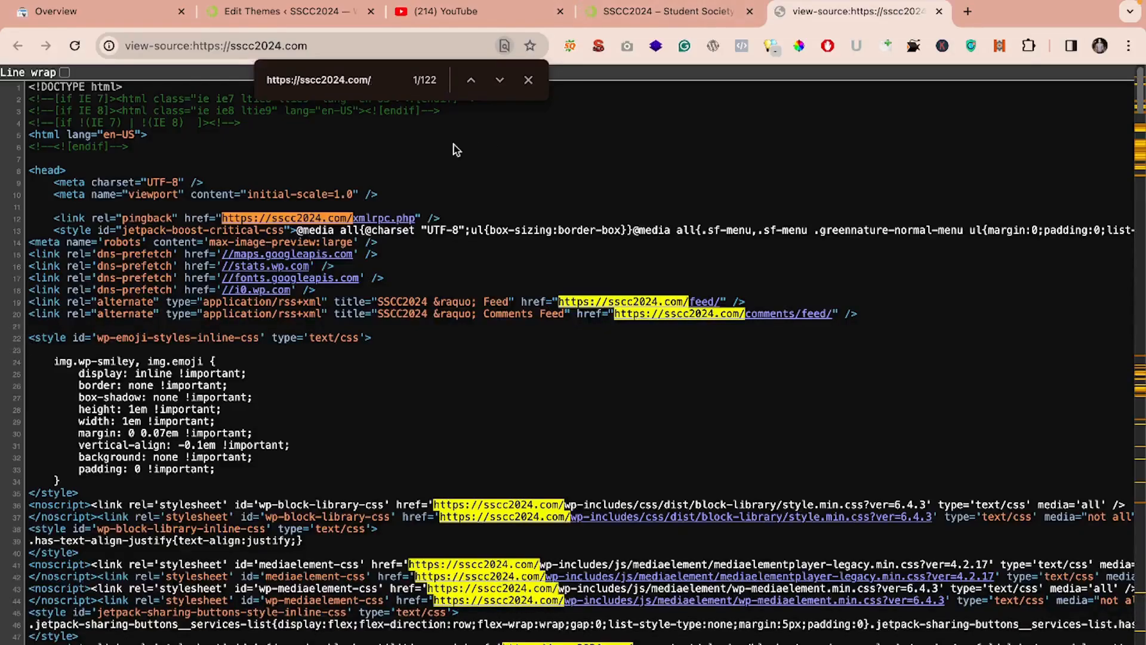
triple_click(373, 81)
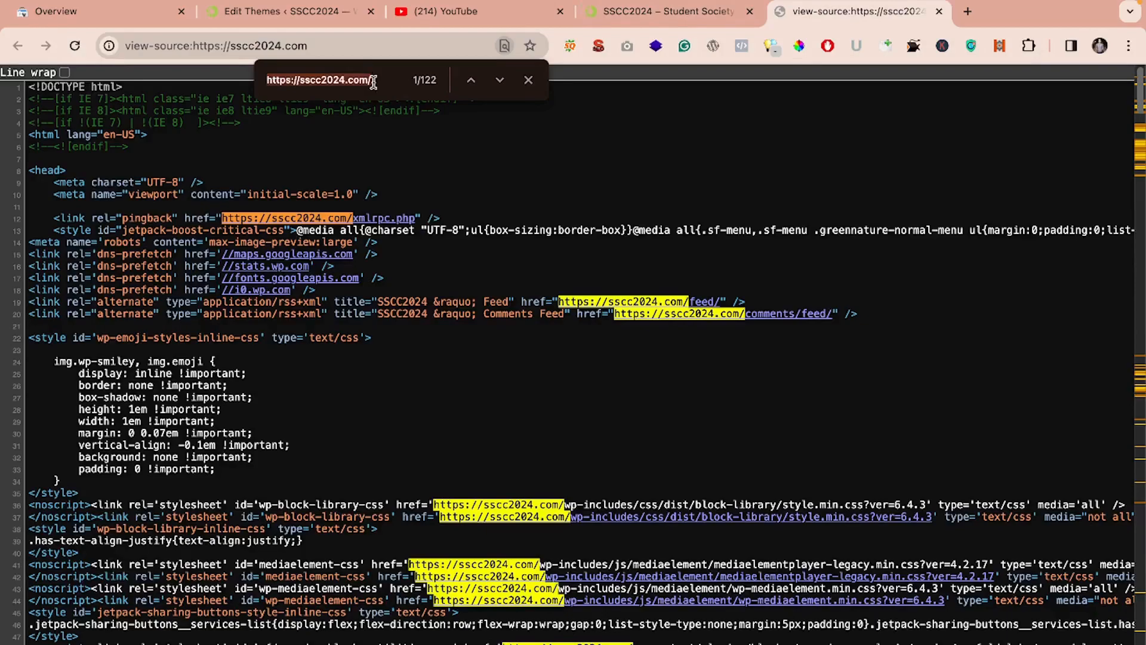
text(0Irk5cI2AoGYaLe1VJ)
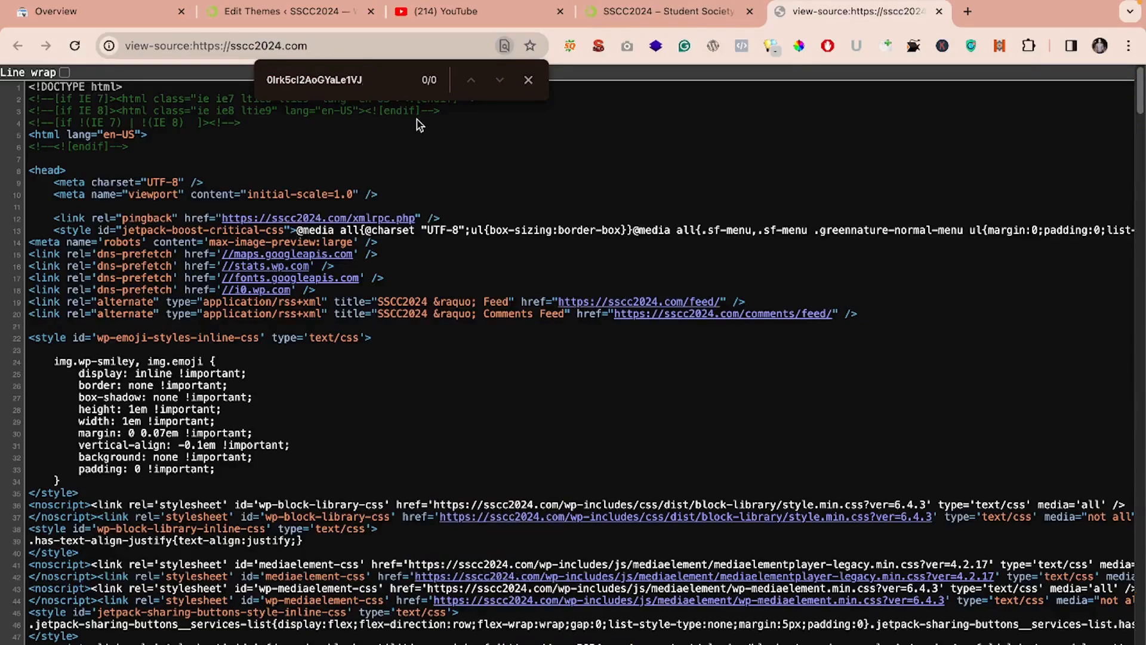
- Check header.php in the Theme File Editor and locate the verification code in the site's refreshed page source
click(667, 18)
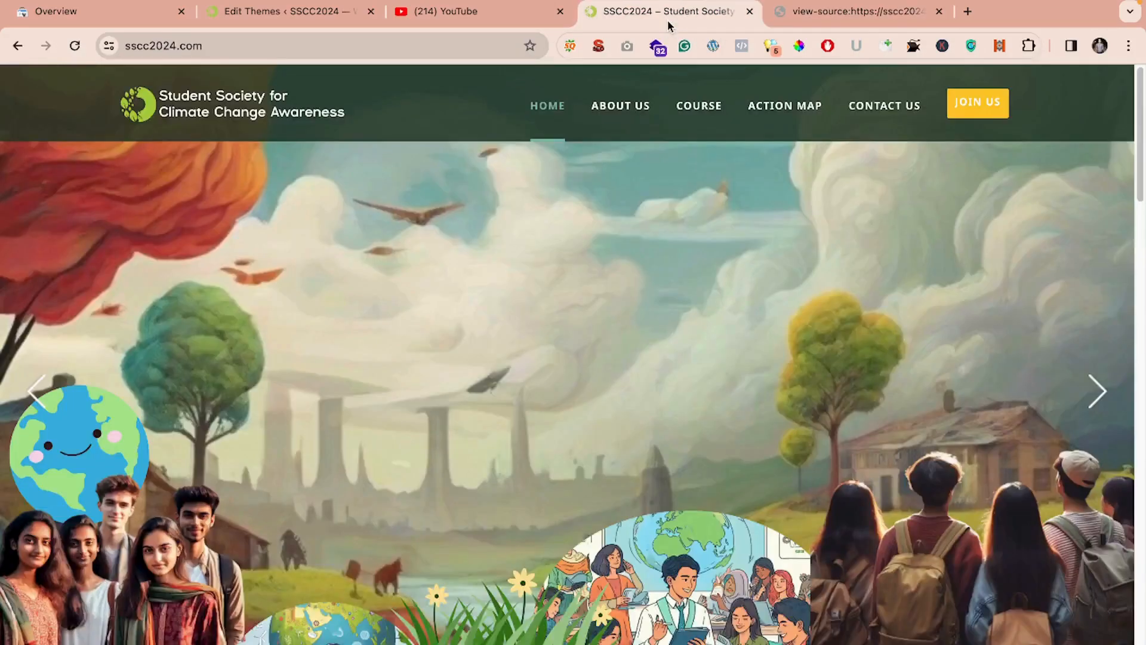
click(265, 20)
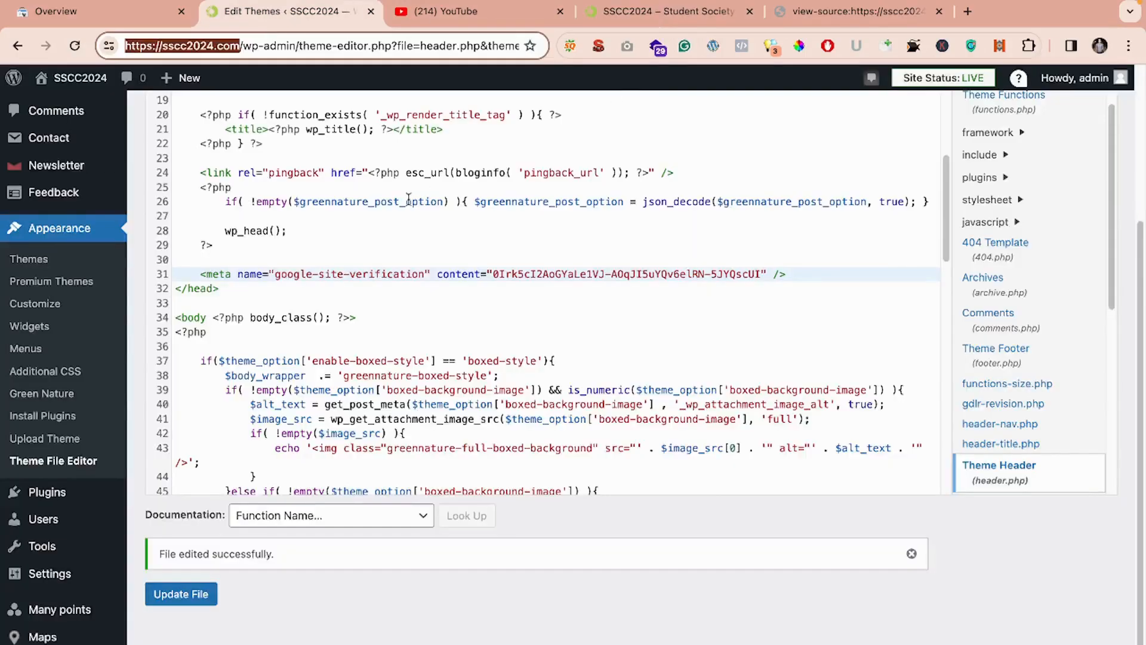
scroll(369, 255, up, 5)
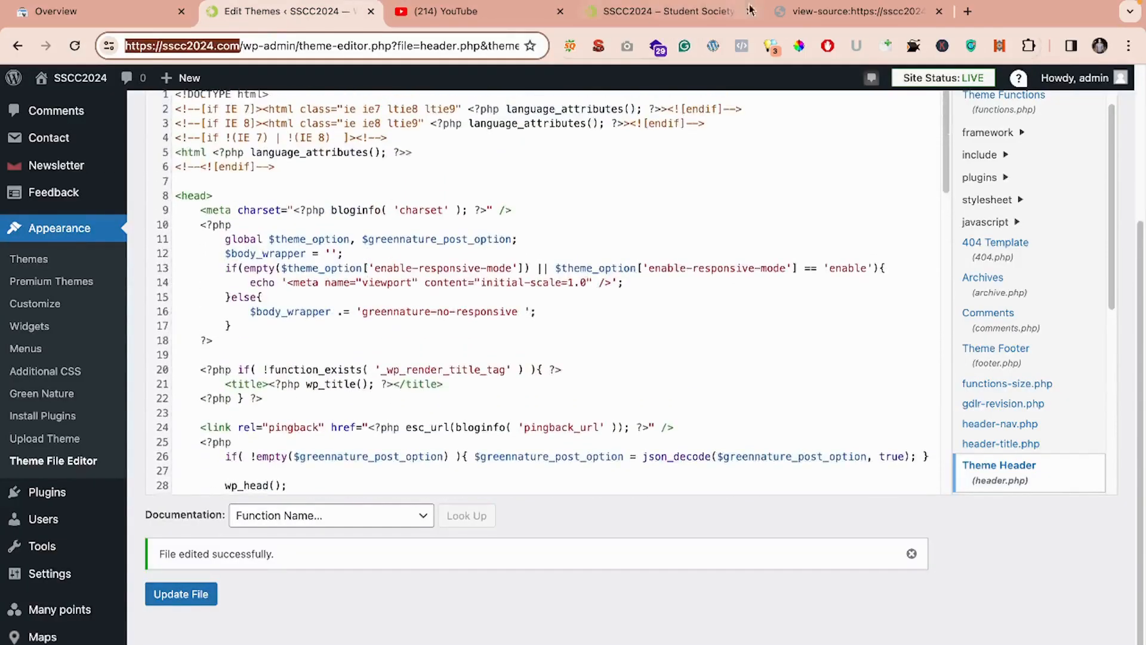
click(881, 12)
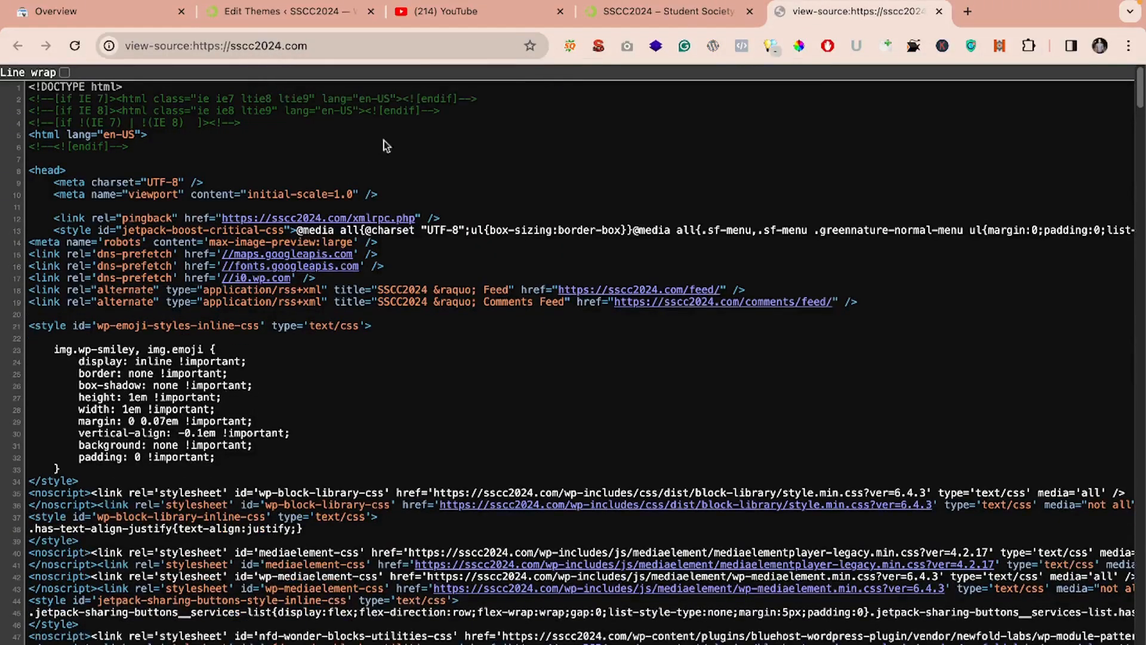
key(super+f)
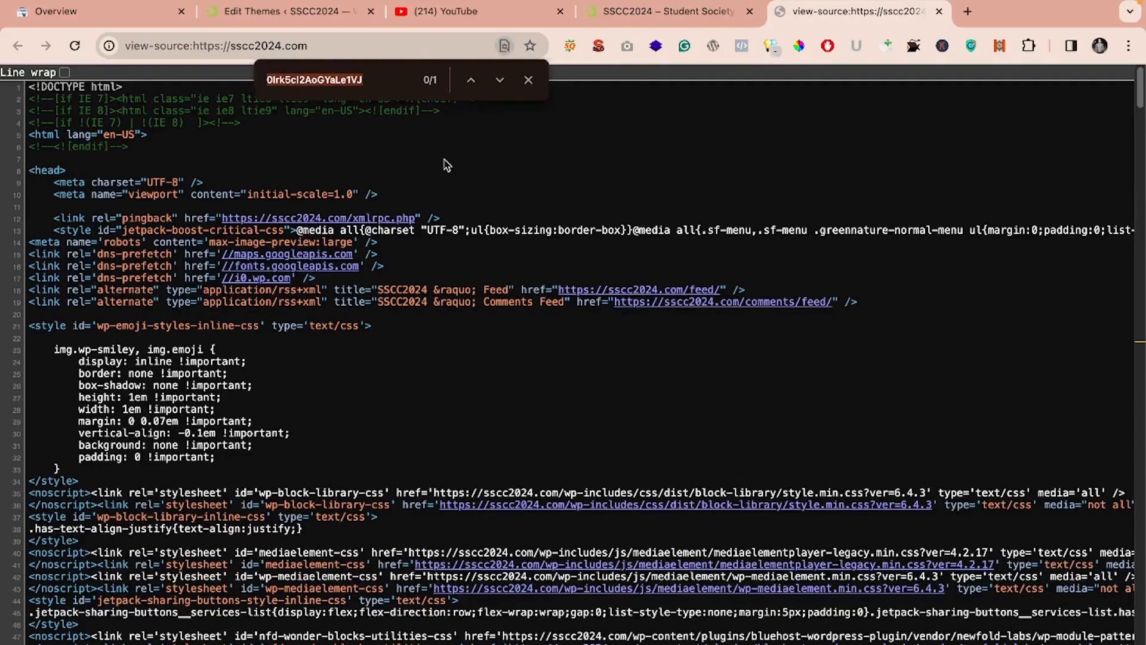
click(498, 80)
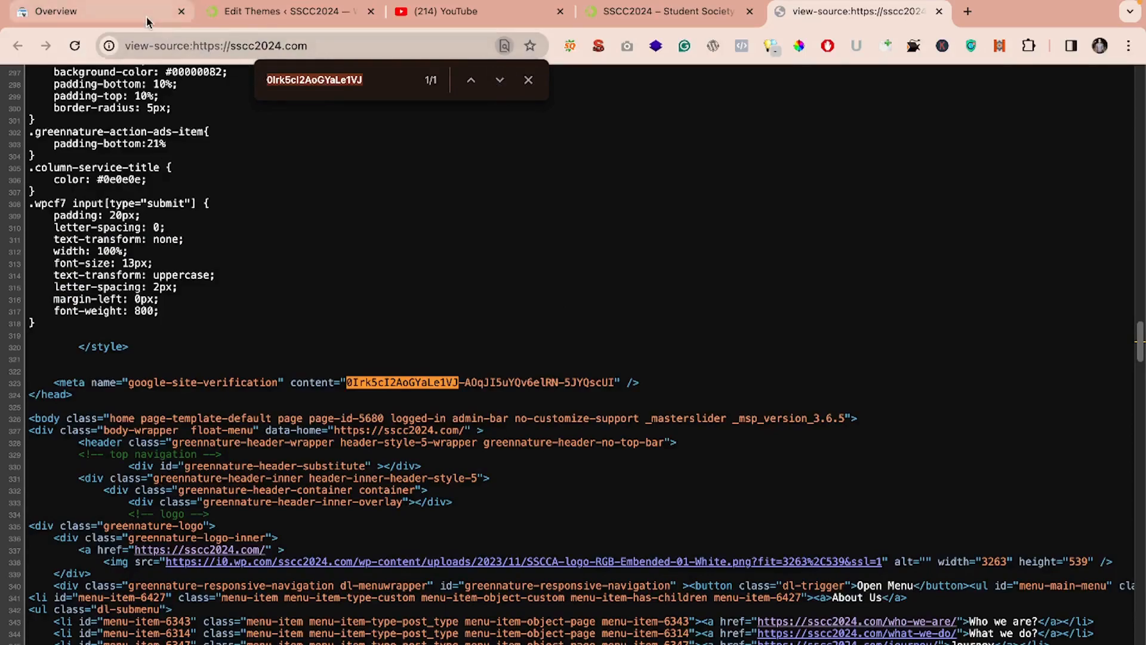
click(108, 11)
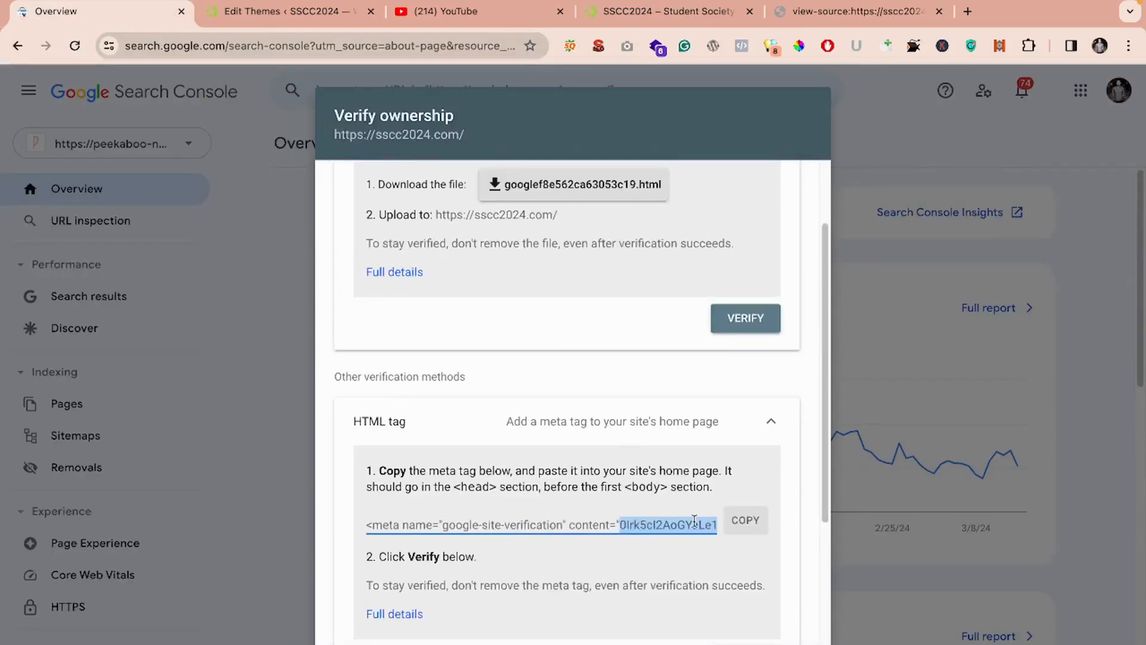
scroll(694, 521, down, 2)
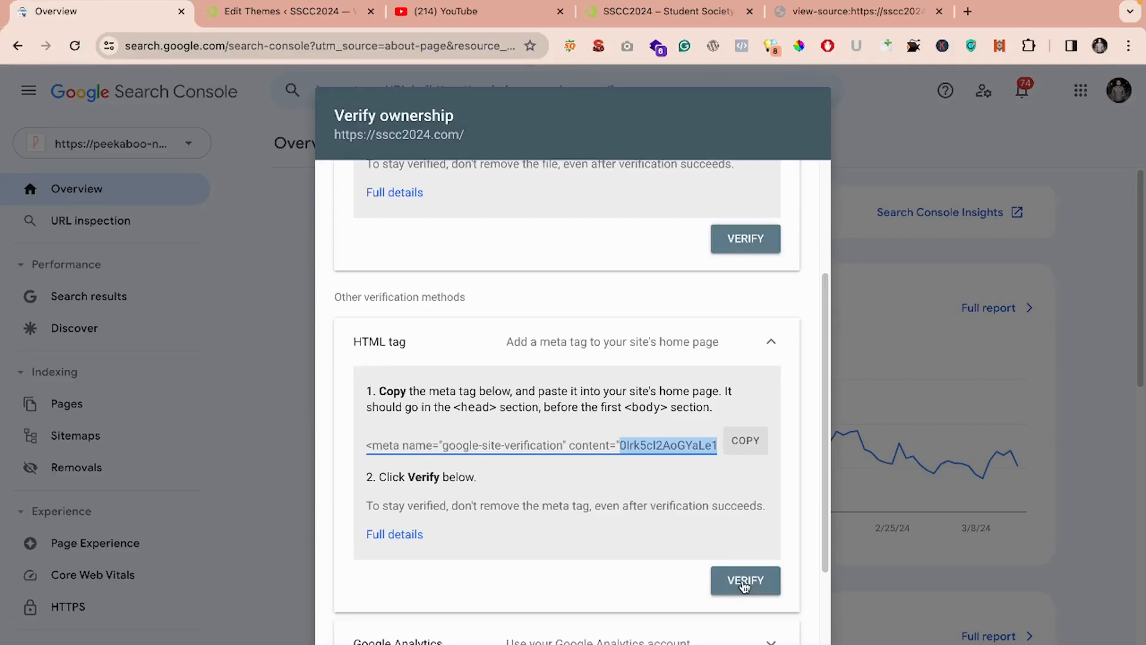
click(744, 584)
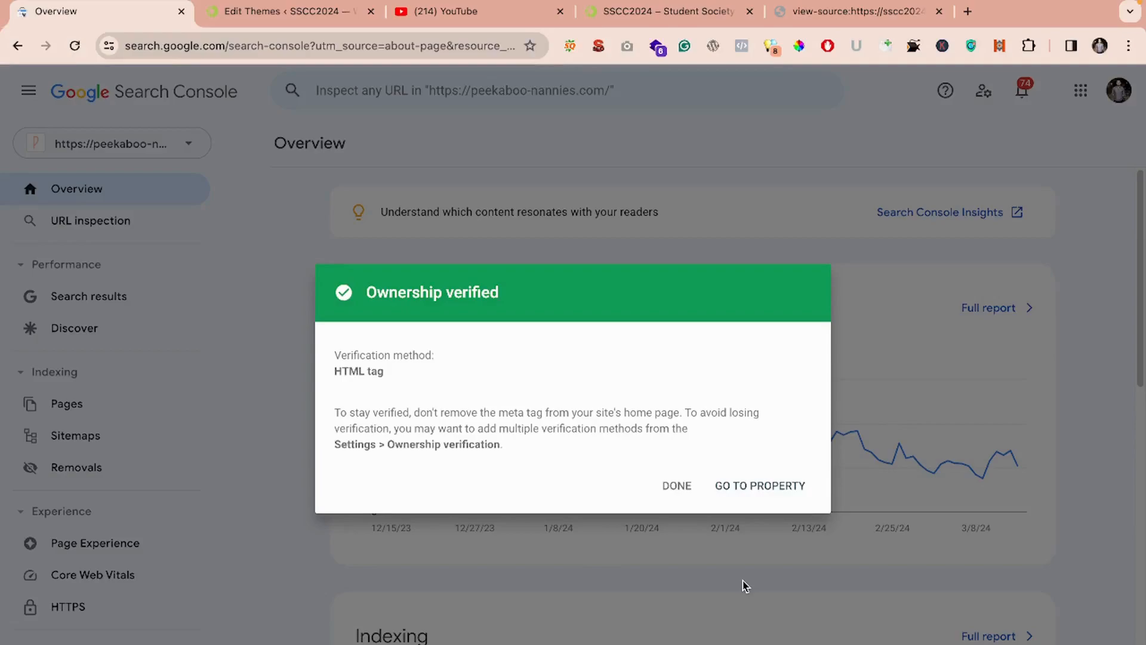
click(769, 485)
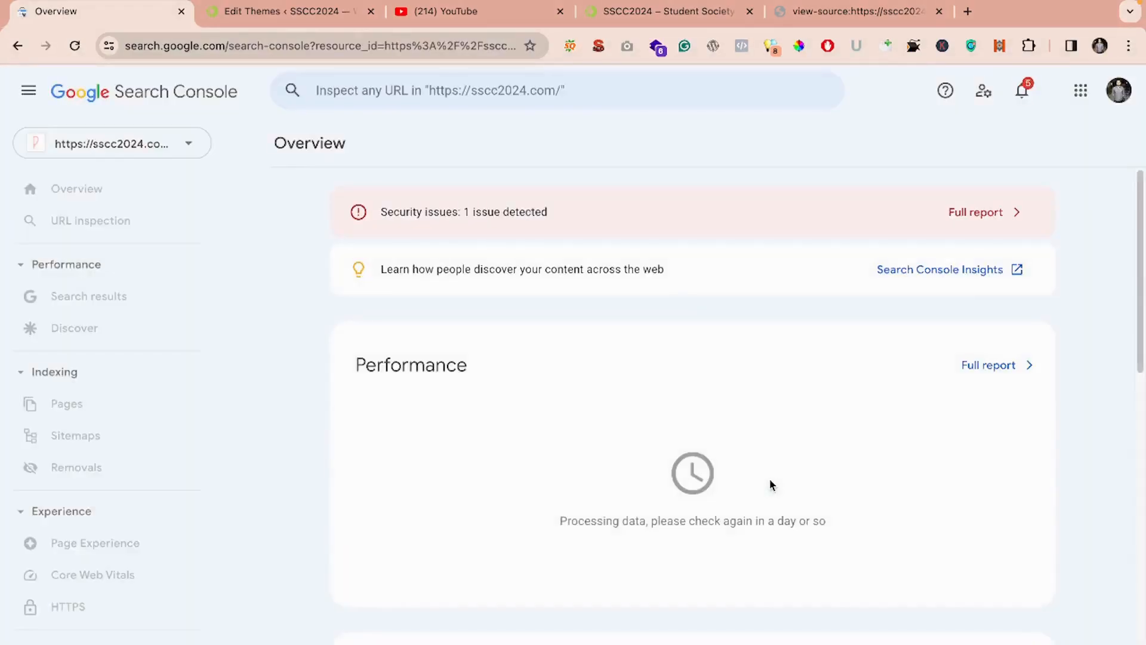
- Look through the property's Overview and open Users and permissions in its settings
scroll(563, 488, down, 4)
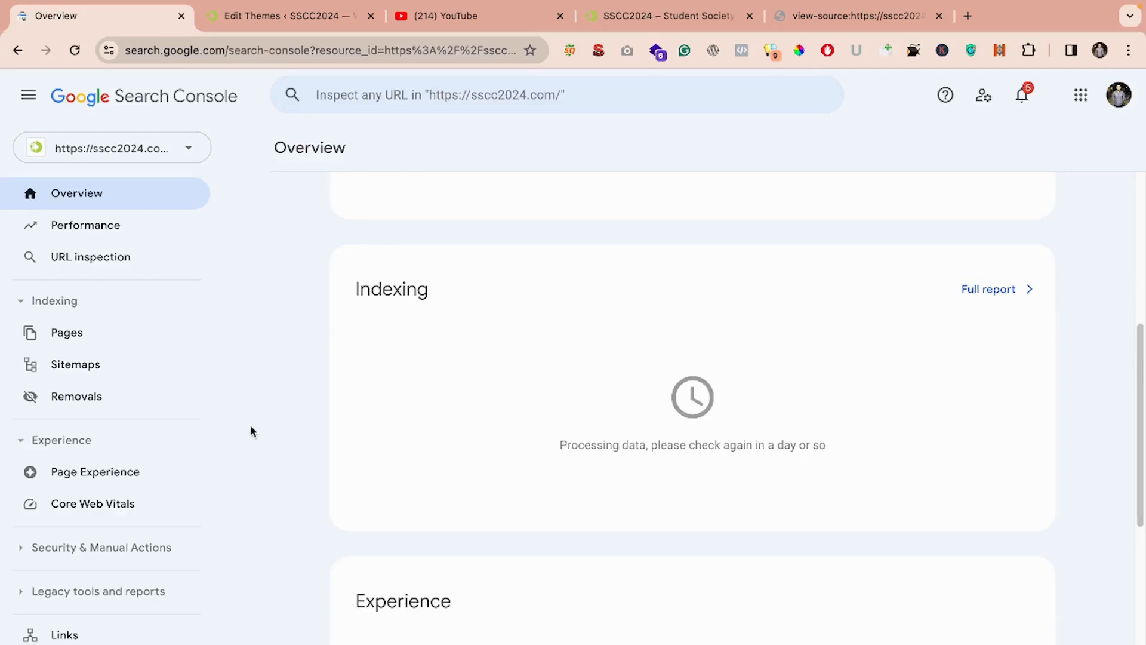
scroll(250, 430, down, 6)
scroll(251, 430, down, 2)
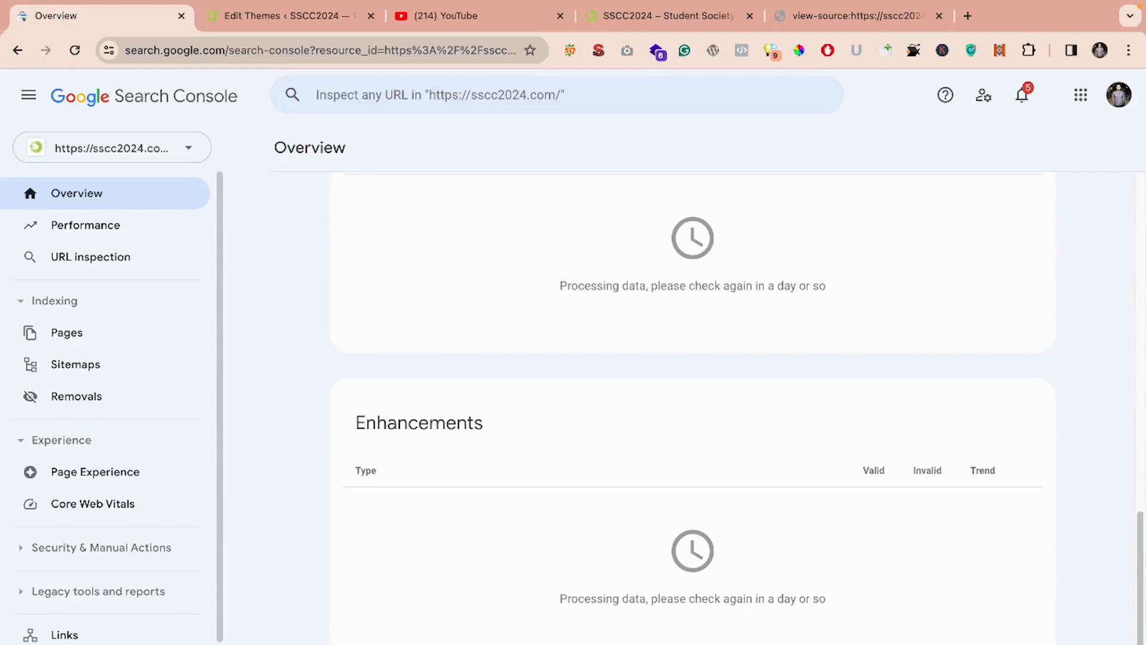
click(66, 642)
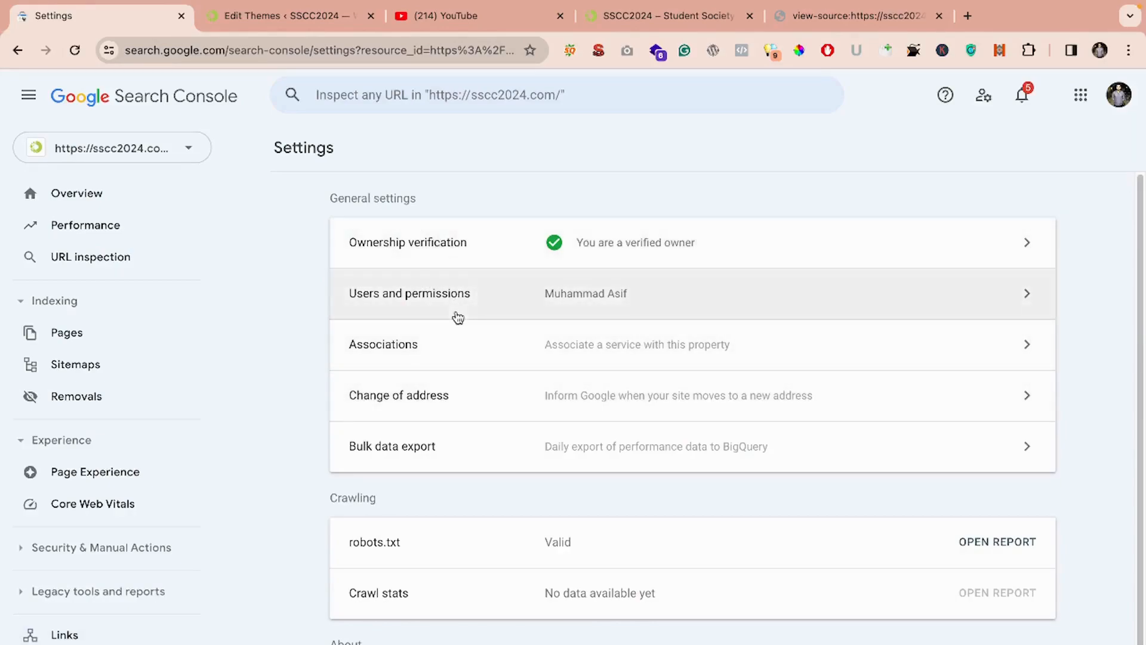
click(533, 294)
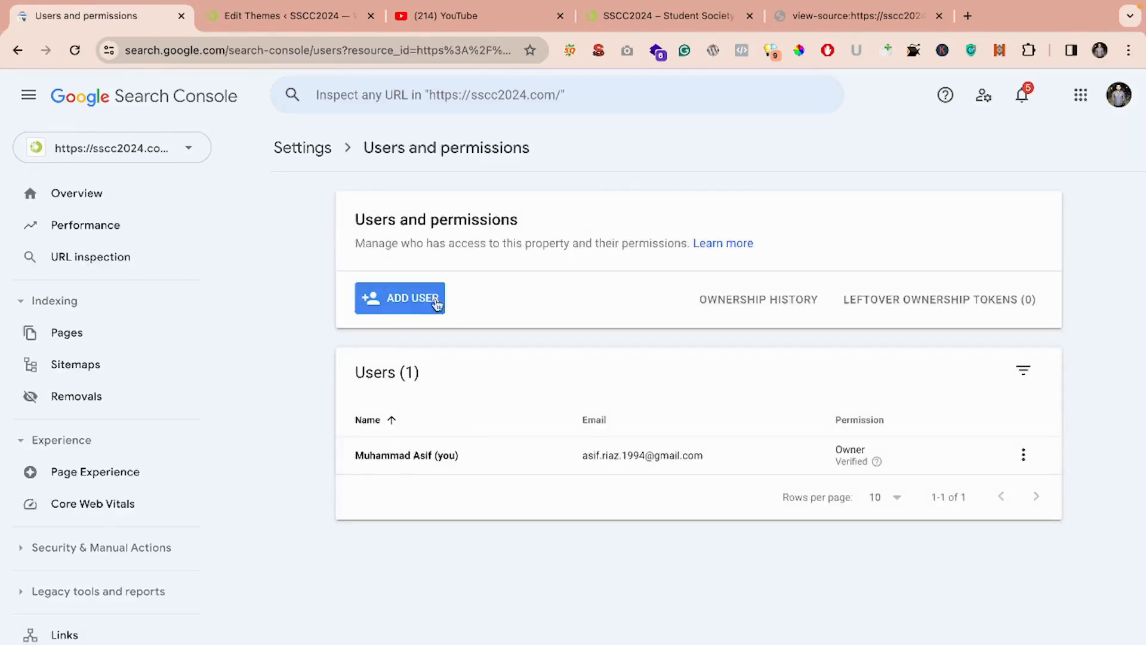
- Add the first team member to the property with Full permission, pasting the email address copied from Notes
click(406, 304)
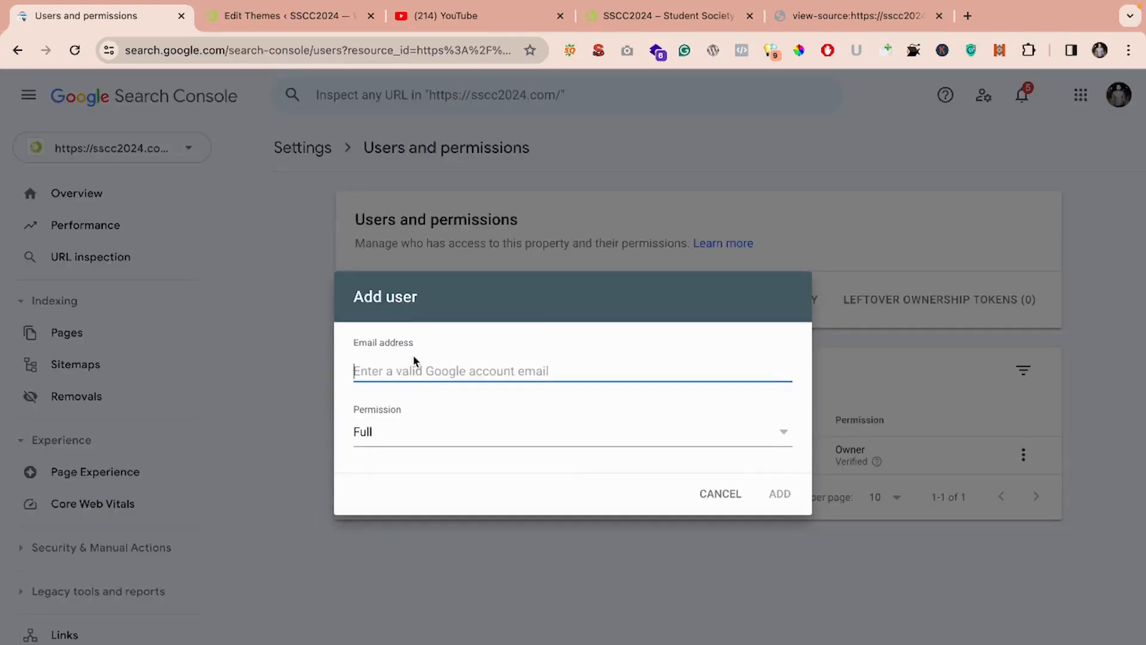
key(ctrl+Left)
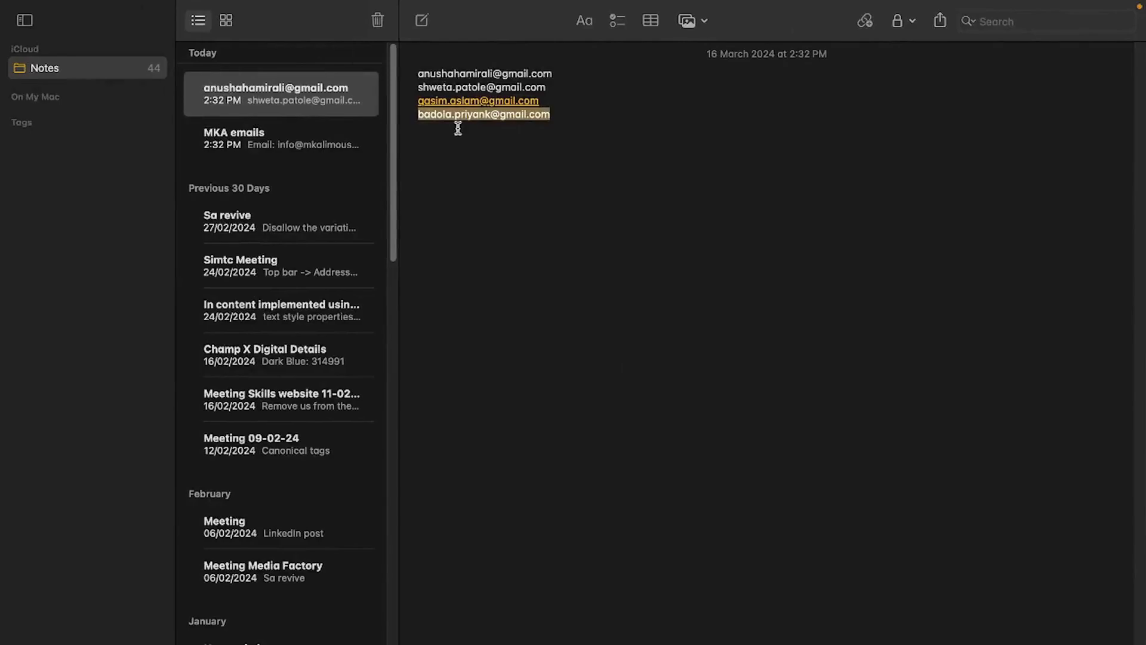
key(ctrl+Right)
click(491, 368)
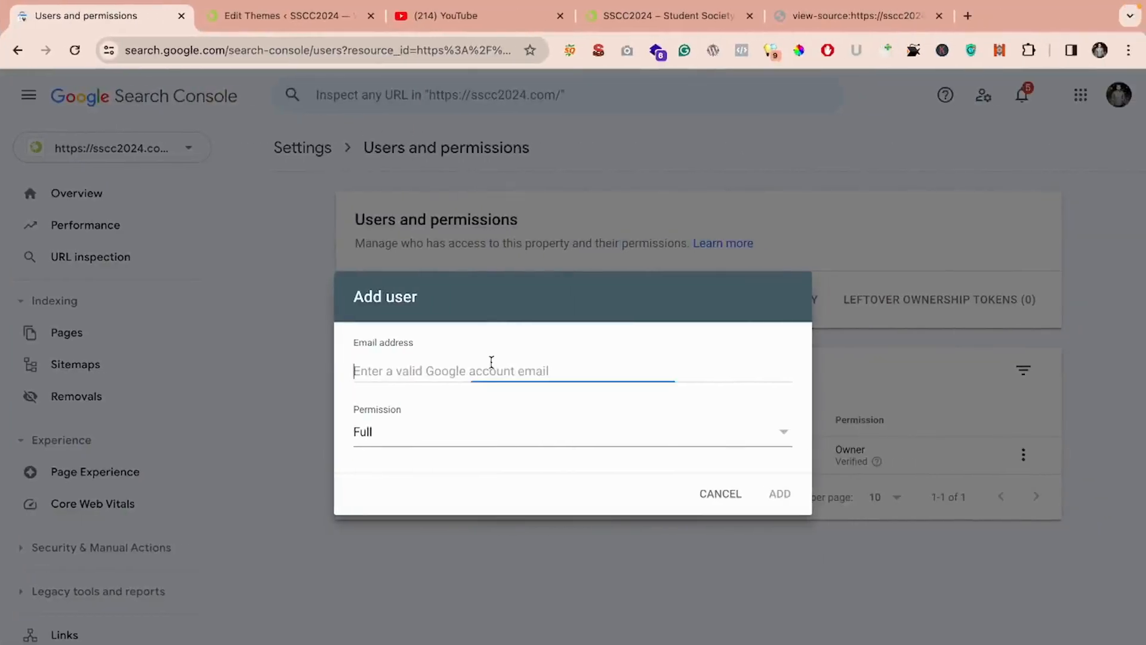
key(super+v)
click(786, 497)
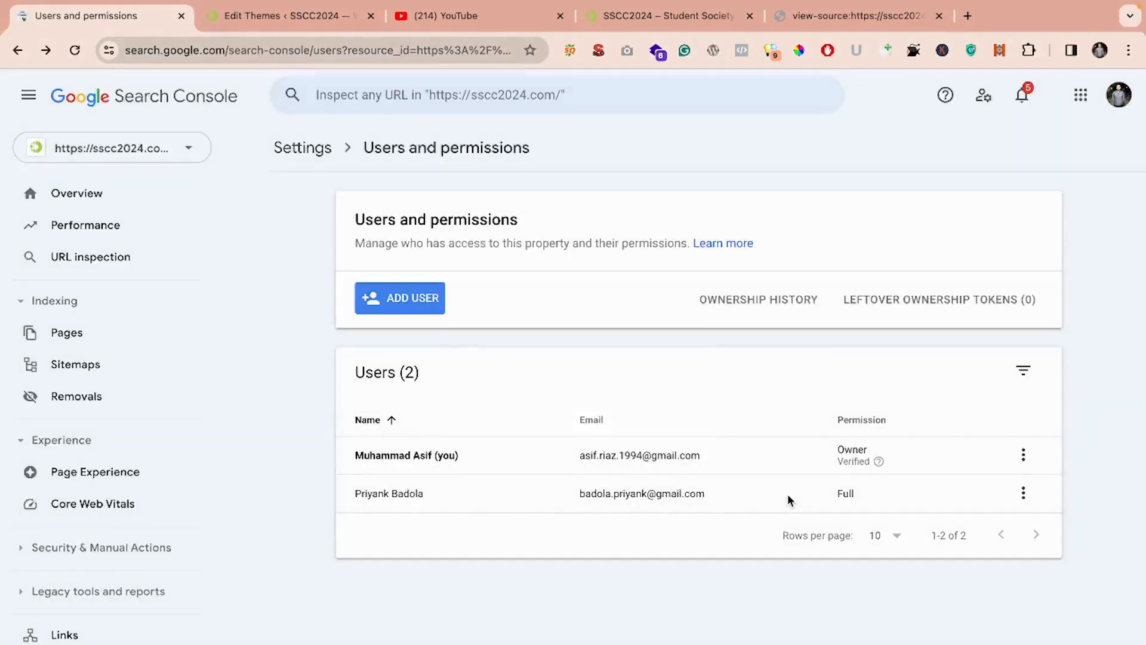
- Copy the second team member's email address, on the second line of the note in Notes, and return to Search Console
key(ctrl+Left)
click(546, 87)
shift+click(419, 88)
key(ctrl+c)
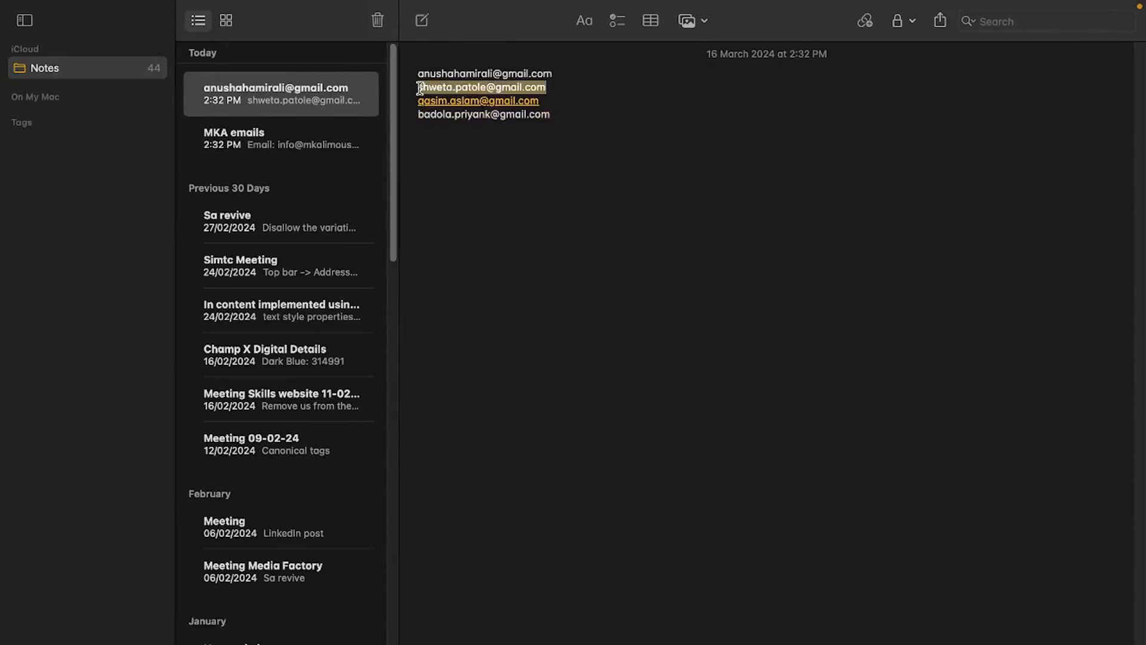
key(ctrl+Right)
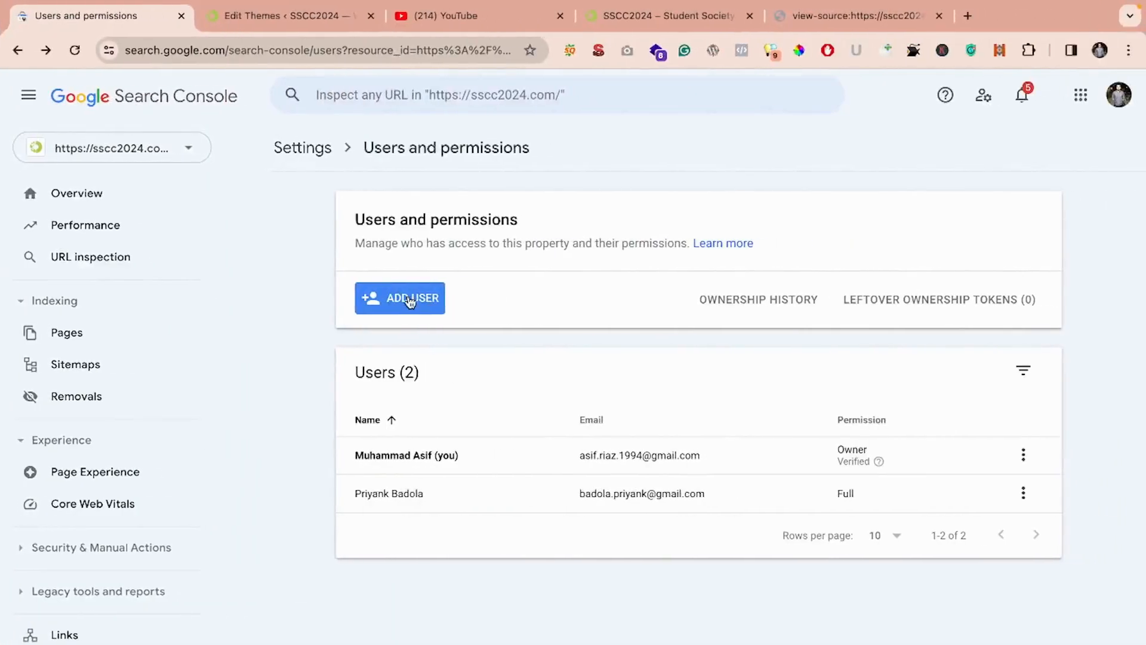
- Add a user with the copied email address and Full permission to the property
click(409, 299)
key(ctrl+v)
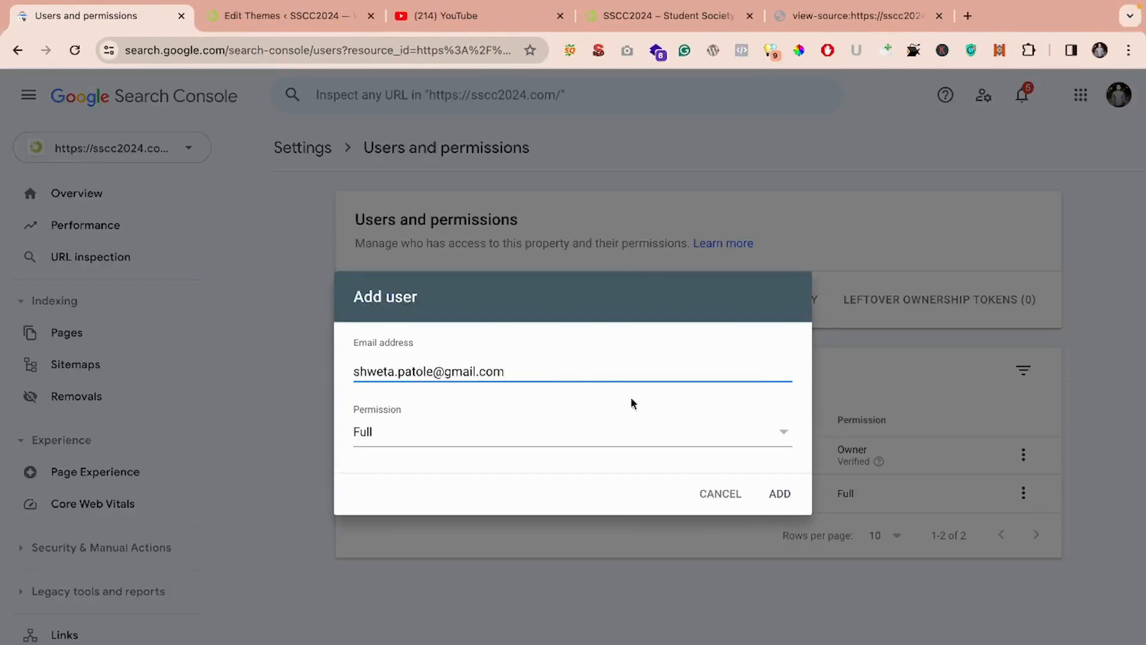
click(749, 437)
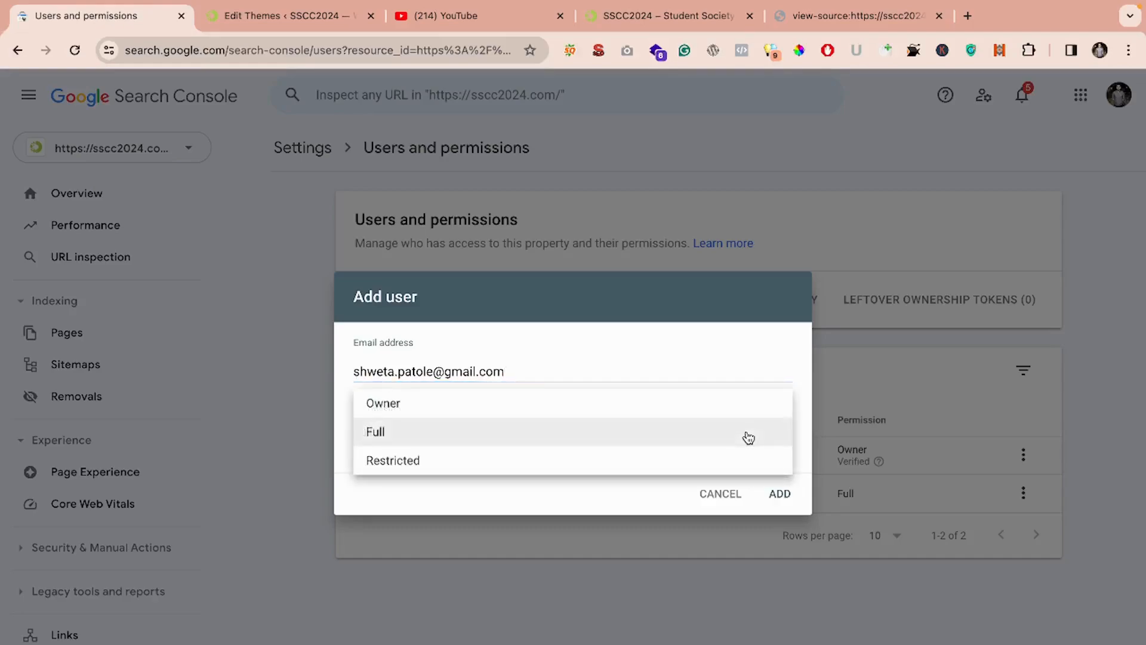
click(639, 434)
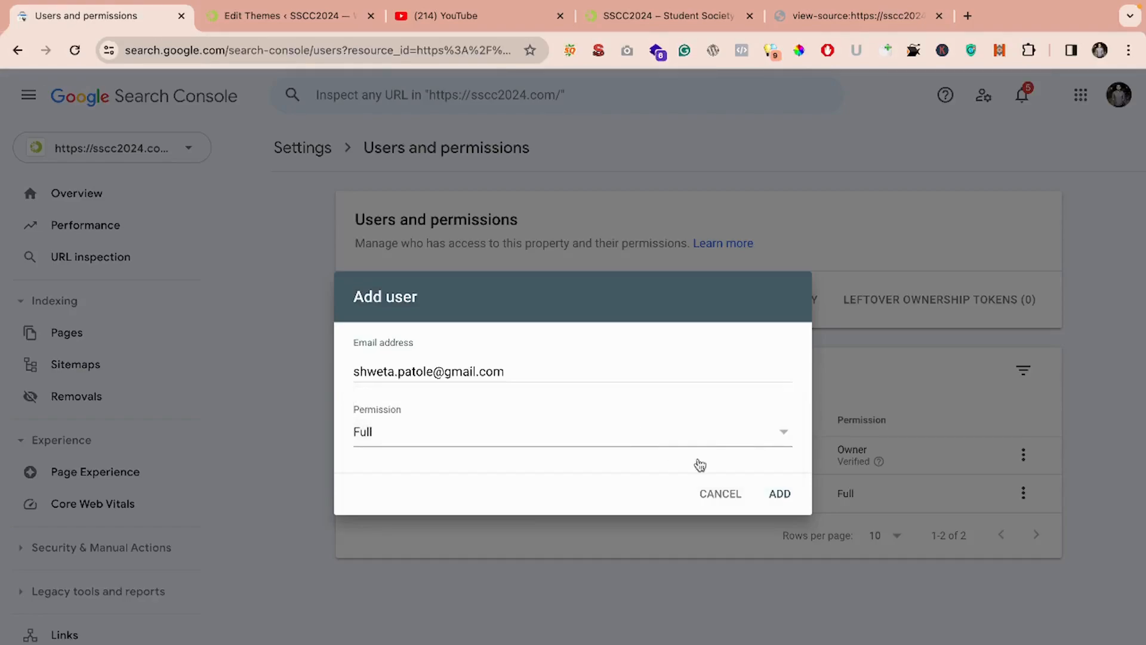
click(780, 494)
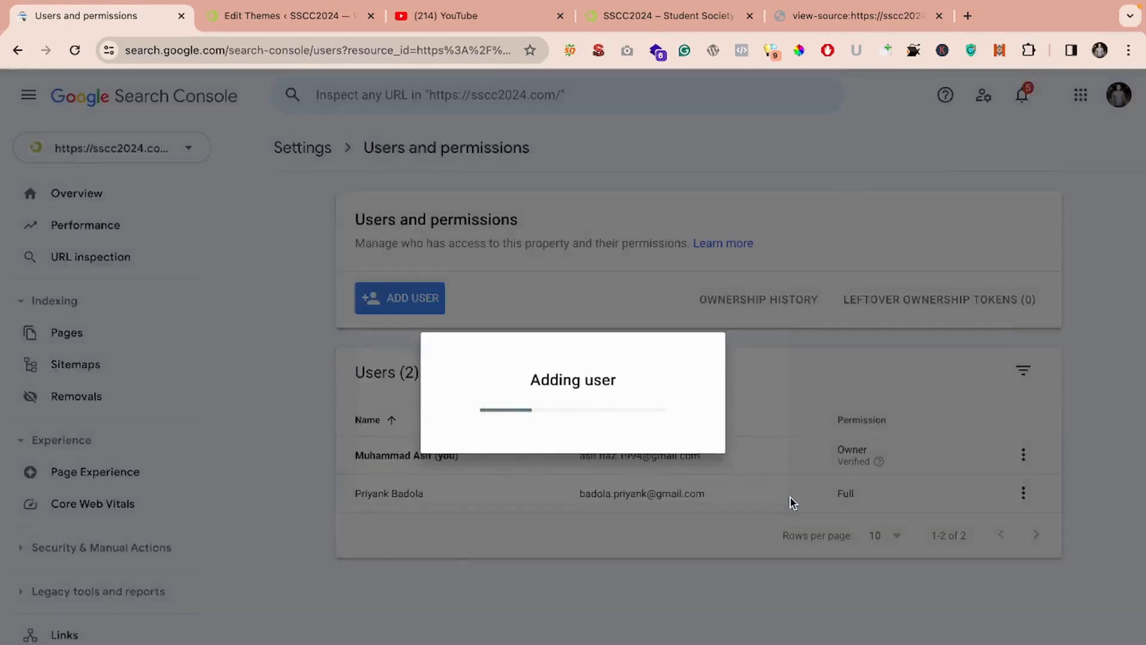
- Copy the third team member's email address, on the first line of the note in Notes, and return to Search Console
key(ctrl+Left)
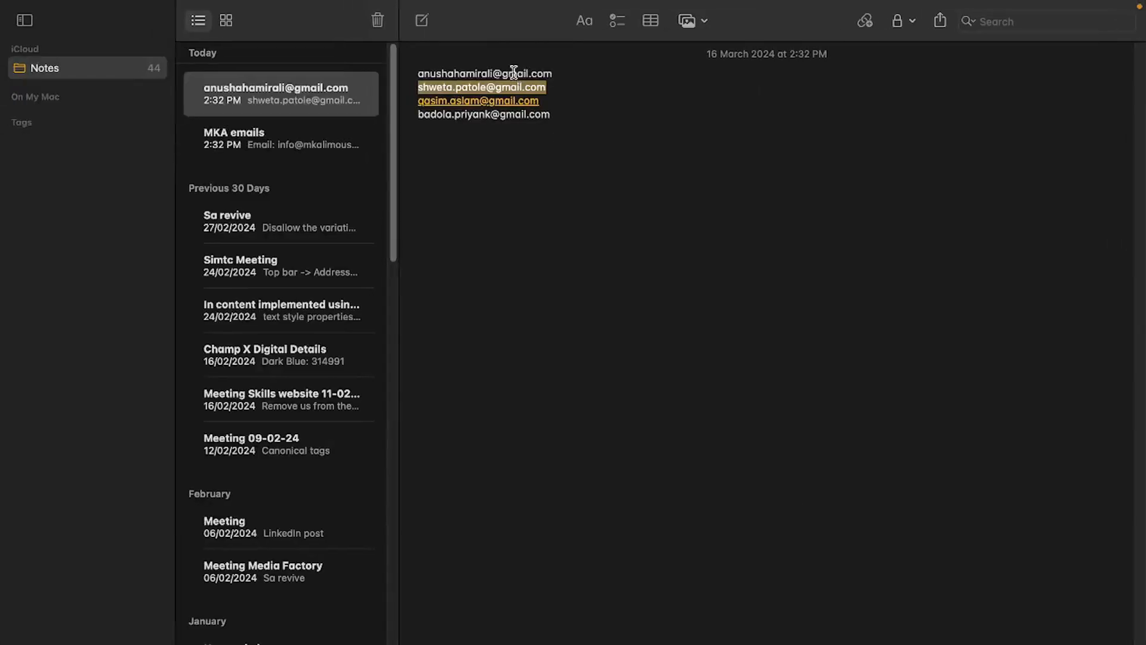
triple_click(513, 73)
click(513, 73)
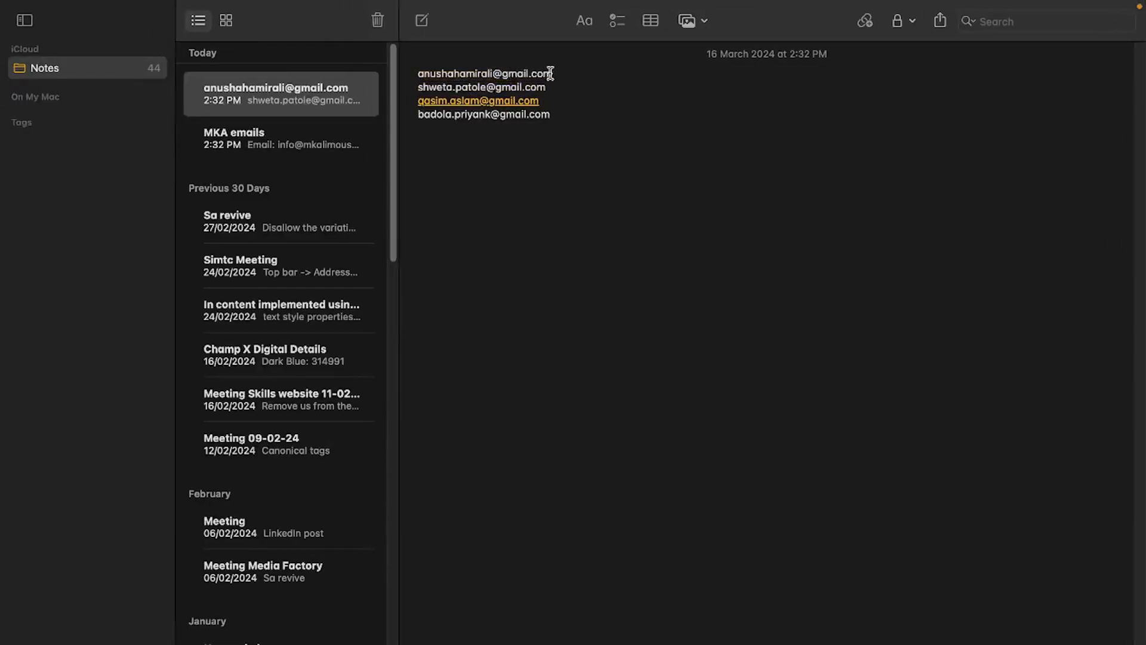
drag(553, 73, 417, 73)
key(ctrl+c)
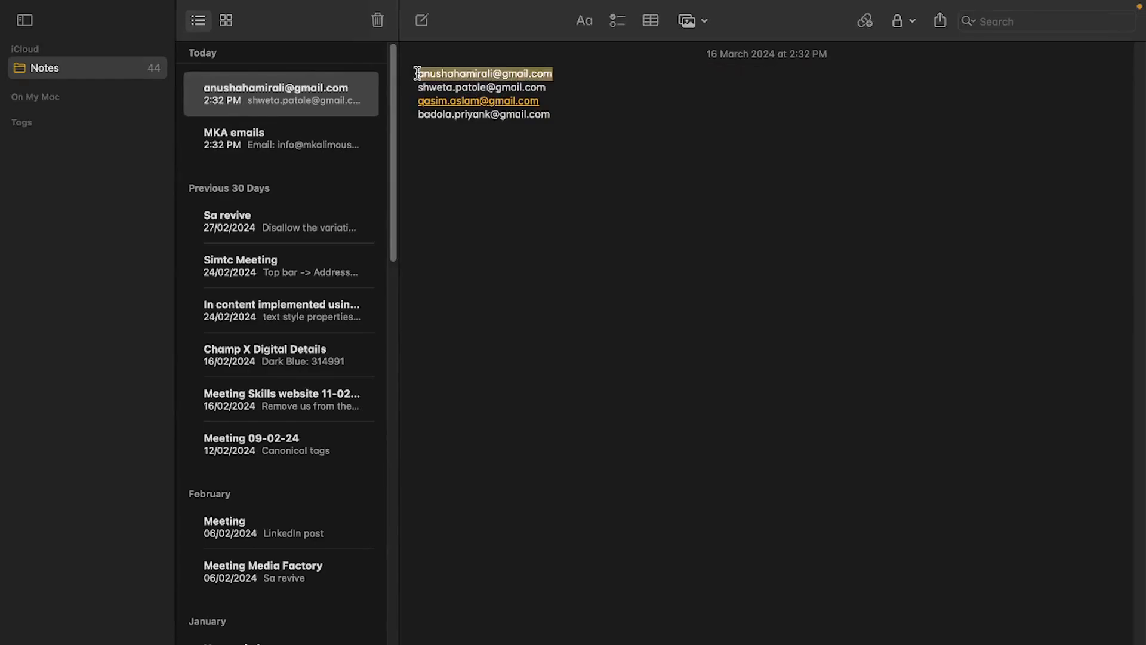
key(ctrl+Right)
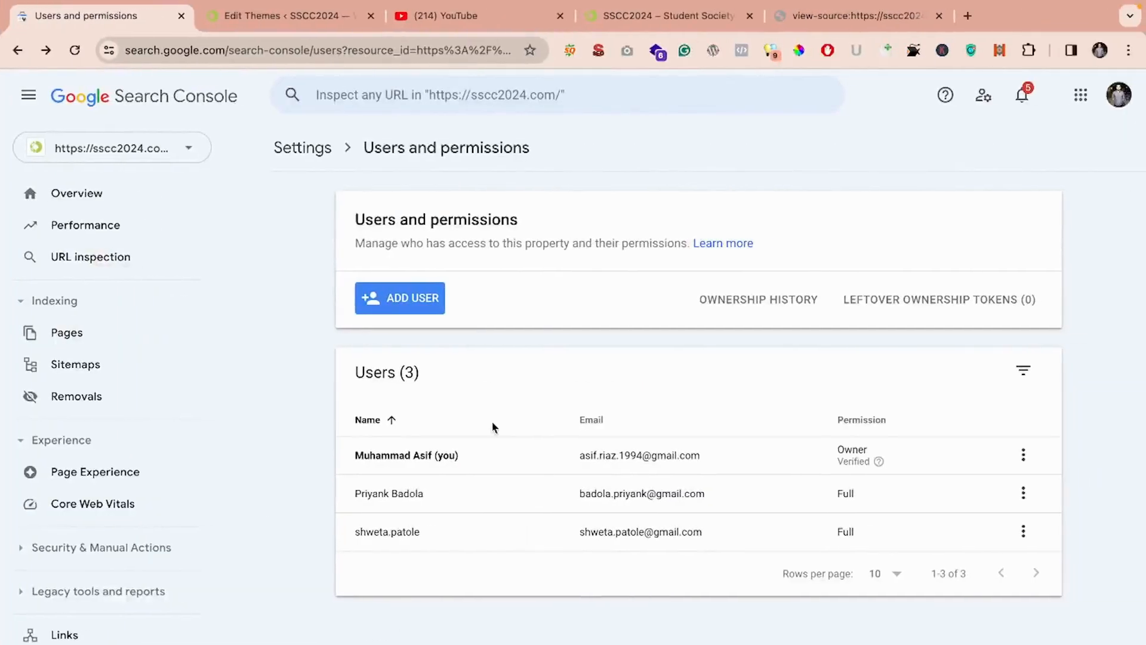
- Add the third team member to the property with the copied email address and Full permission
click(413, 297)
click(517, 371)
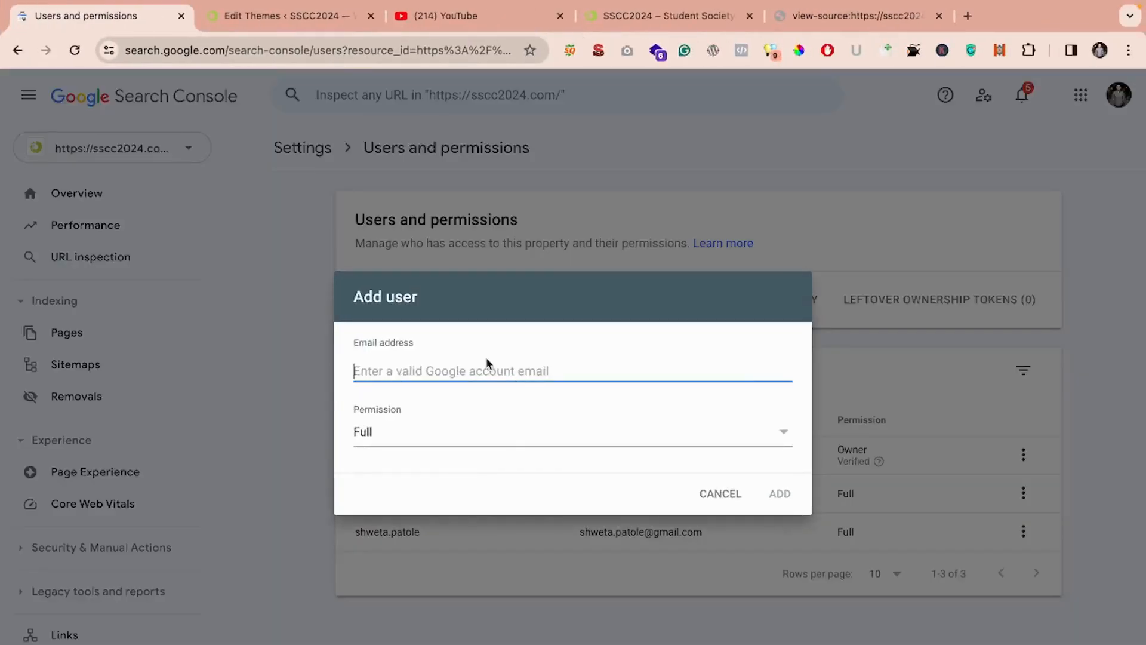
key(ctrl+v)
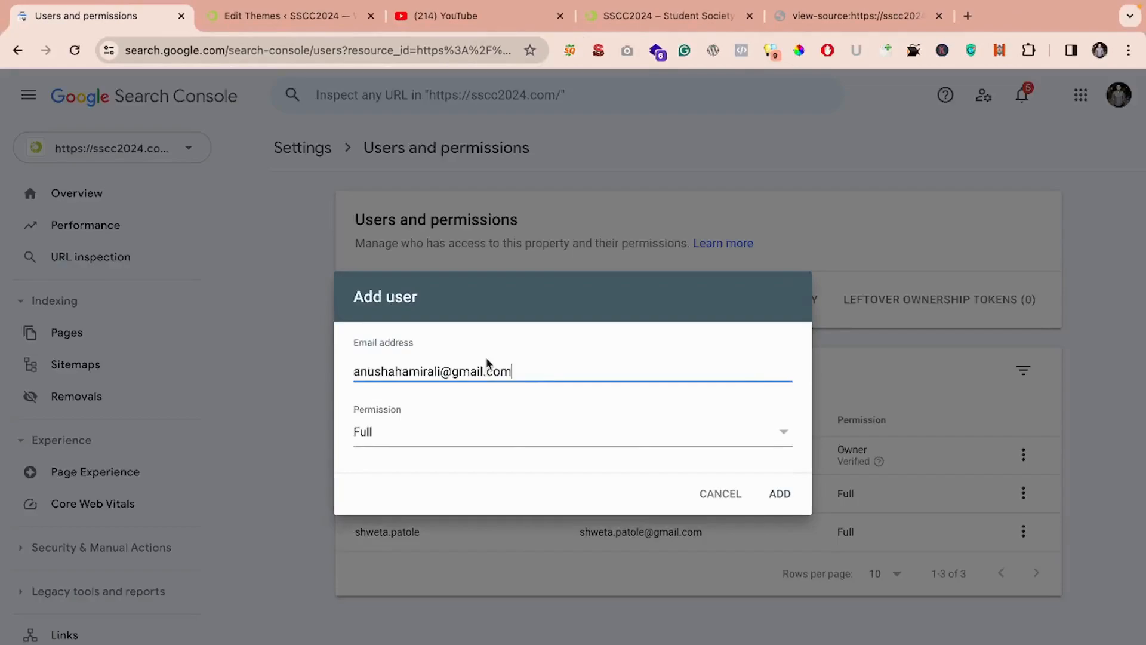
click(780, 494)
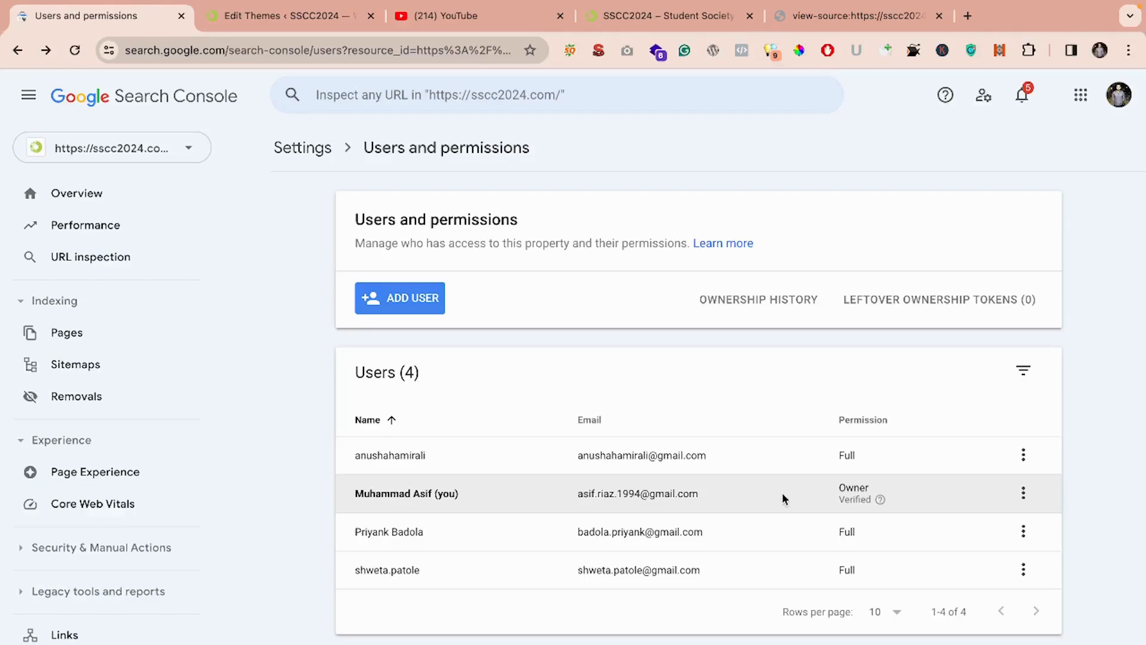
key(ctrl+Left)
key(ctrl+Left)
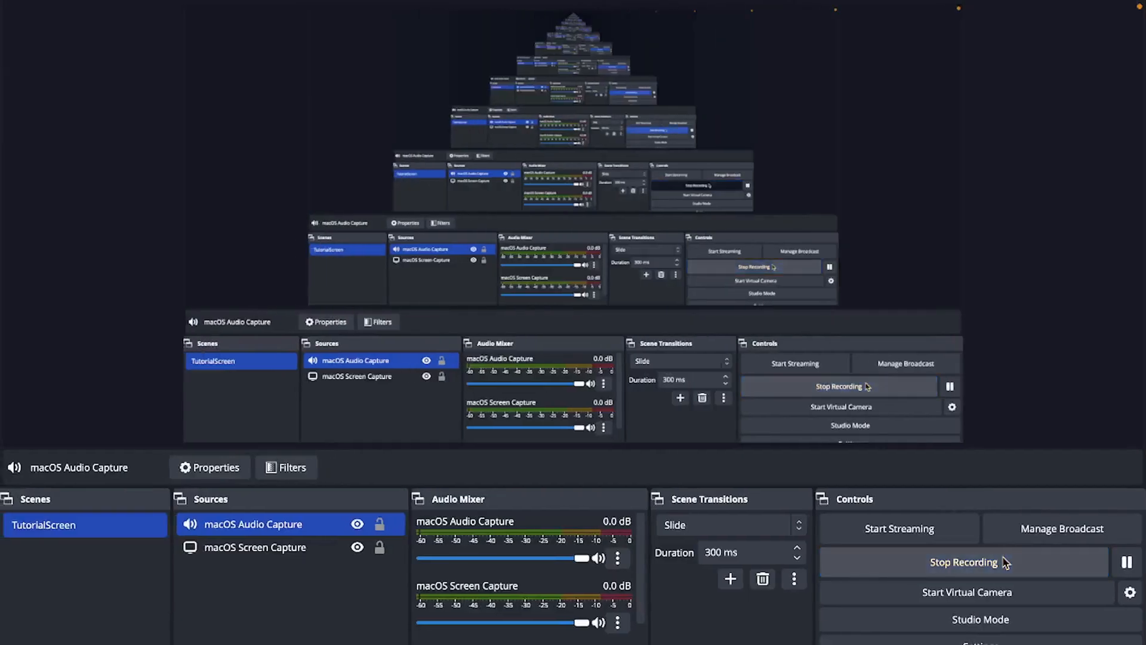
click(1005, 562)
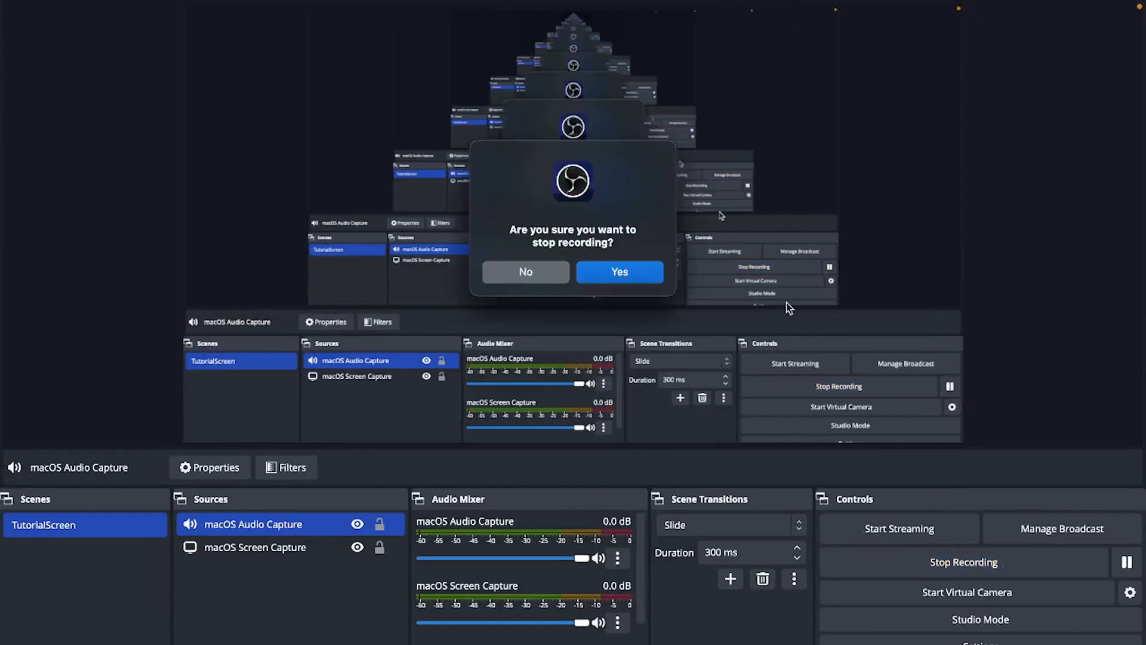